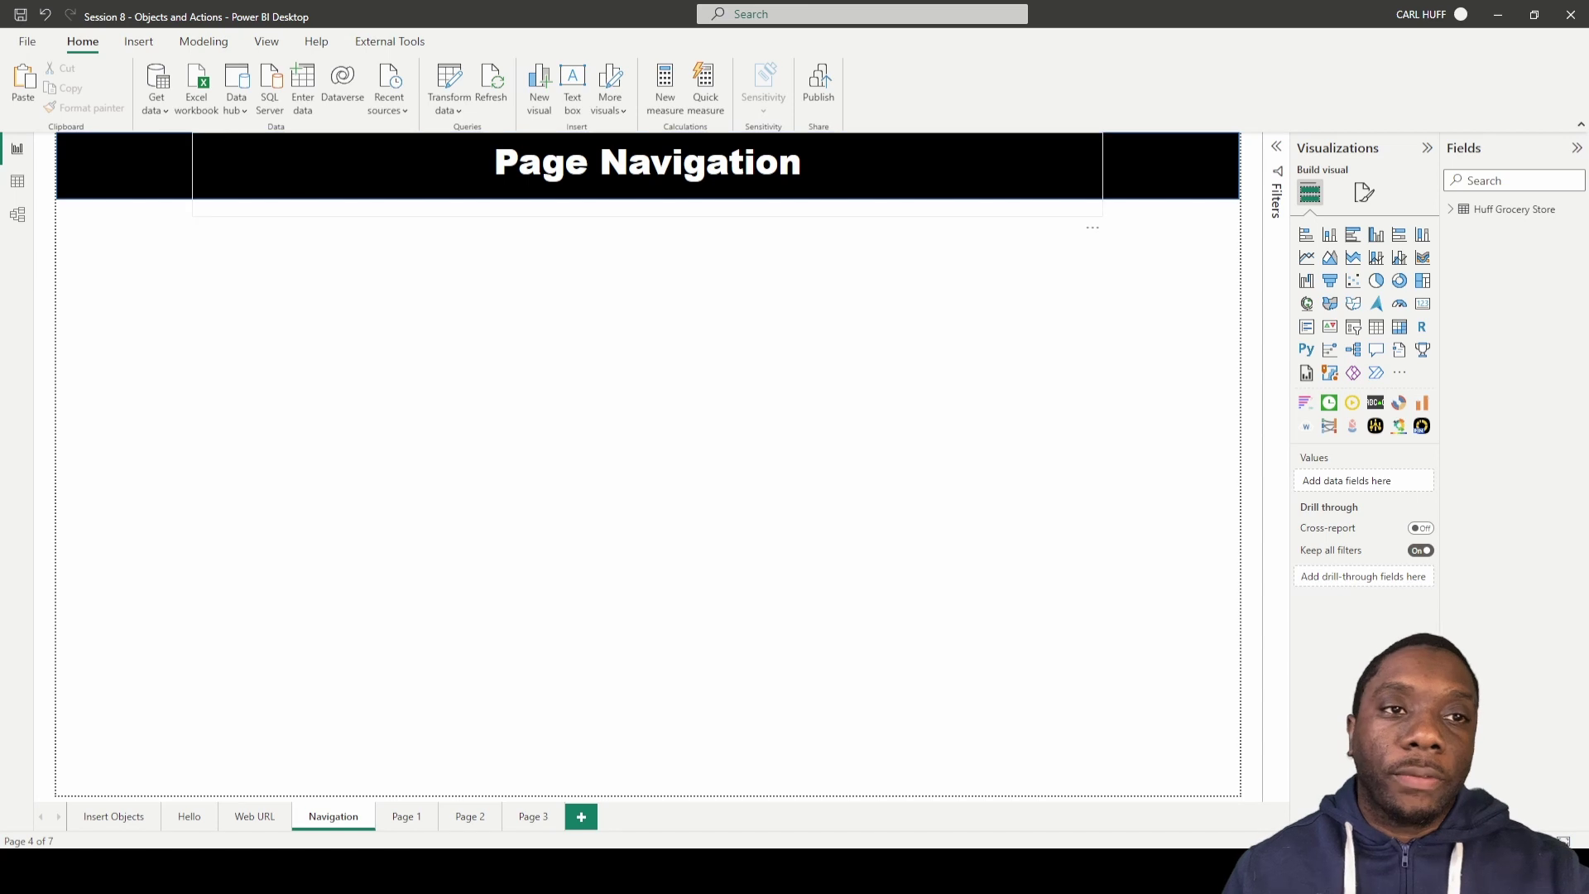
- Switch to the Insert ribbon on the Navigation page
{"action": "left_click", "coordinate": [142, 41]}
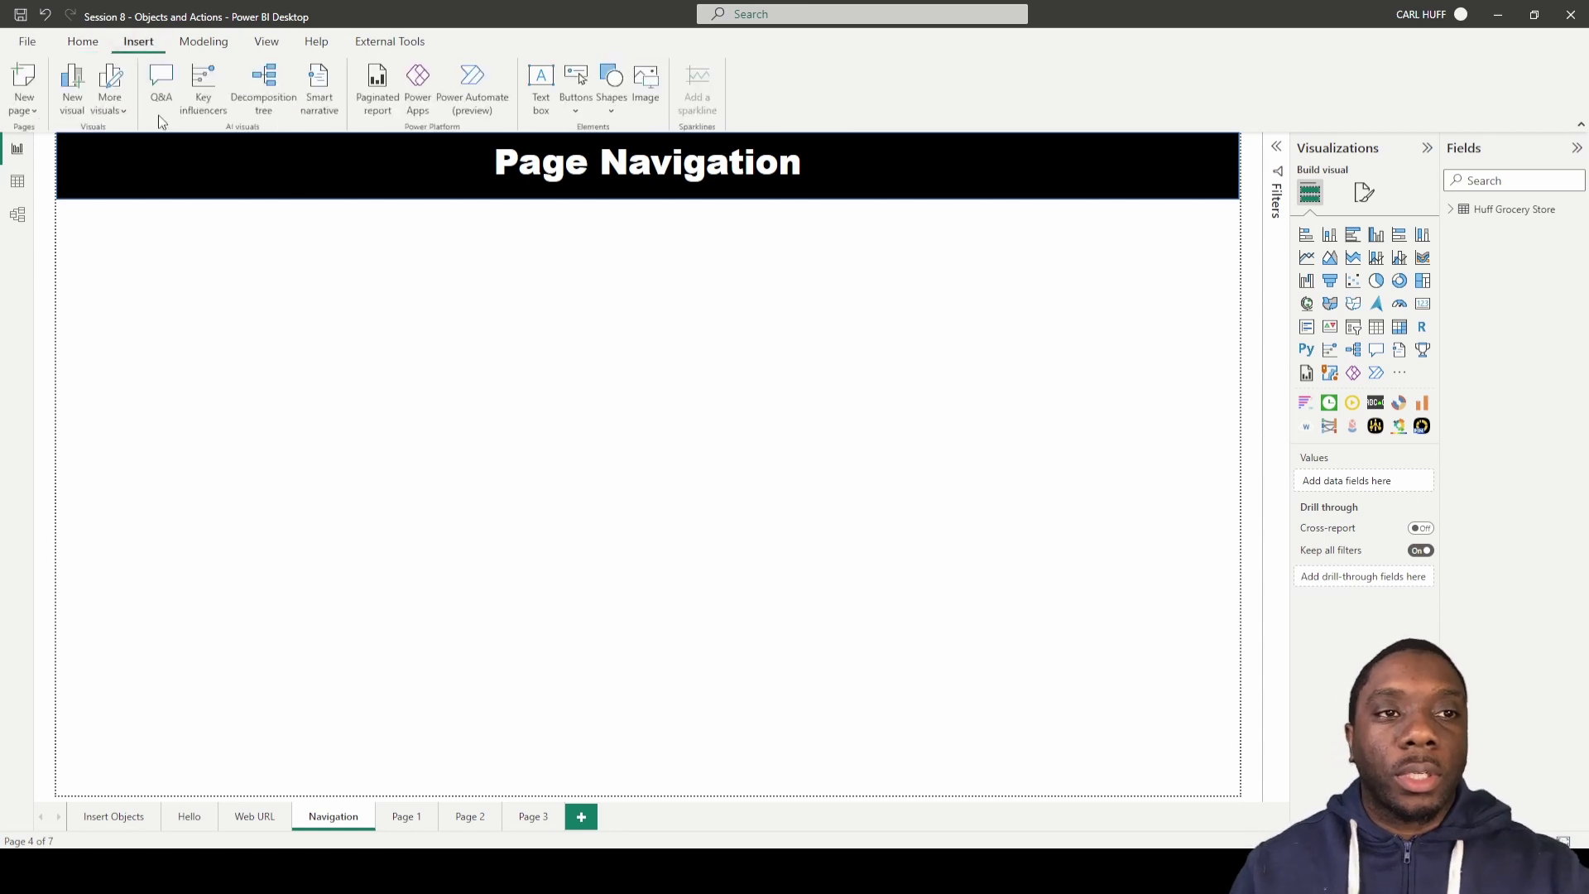
- Insert an Oval shape, resize it into a circle, and move it to the upper left
{"action": "left_click", "coordinate": [613, 91]}
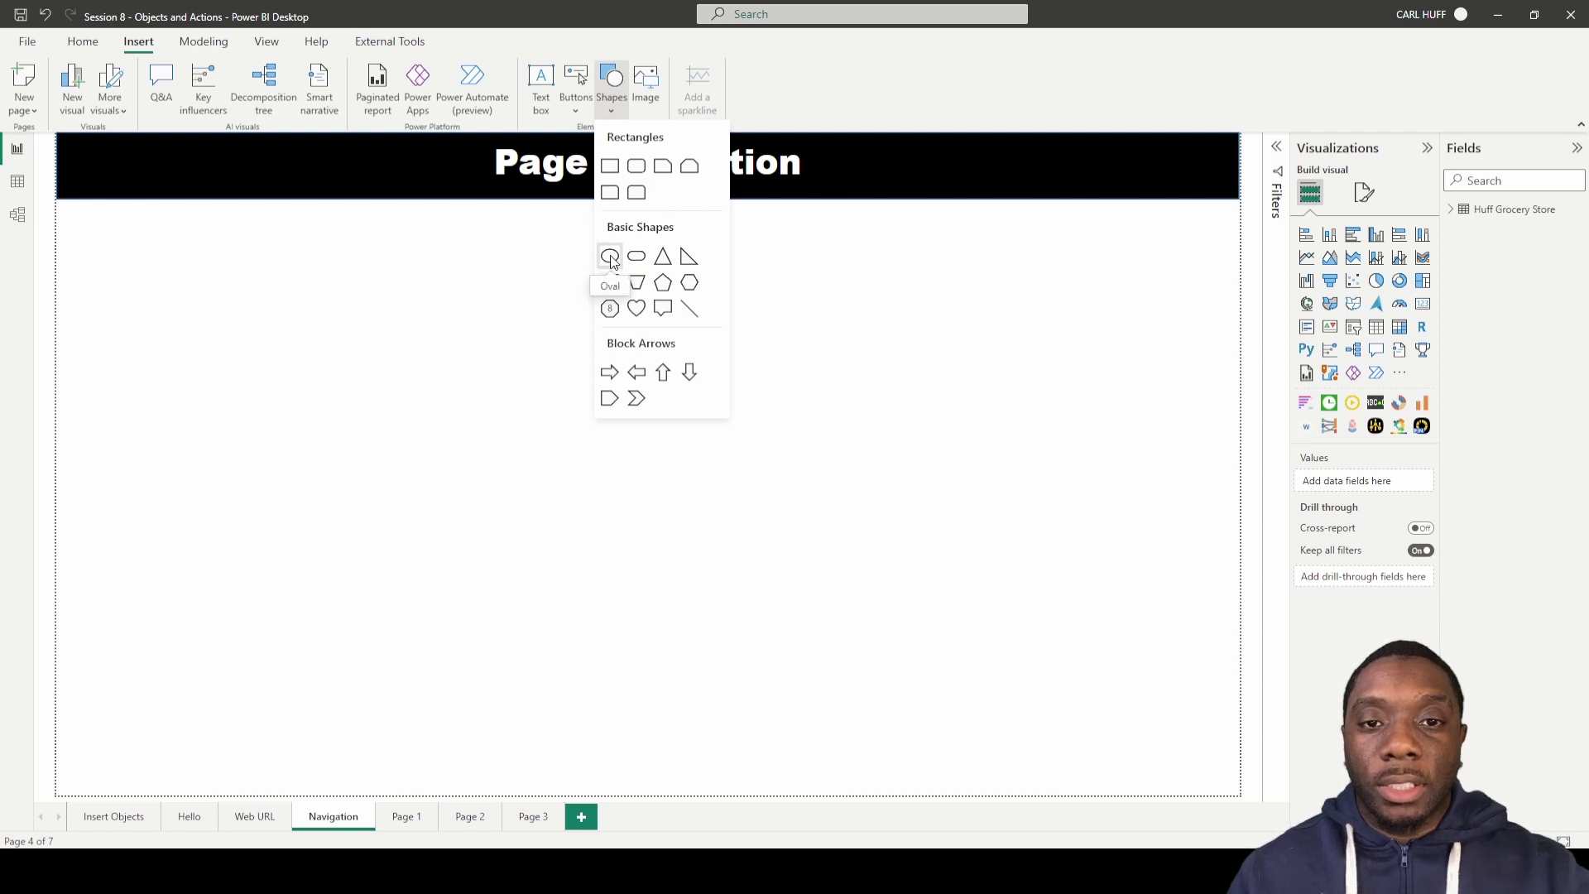
{"action": "left_click", "coordinate": [611, 258]}
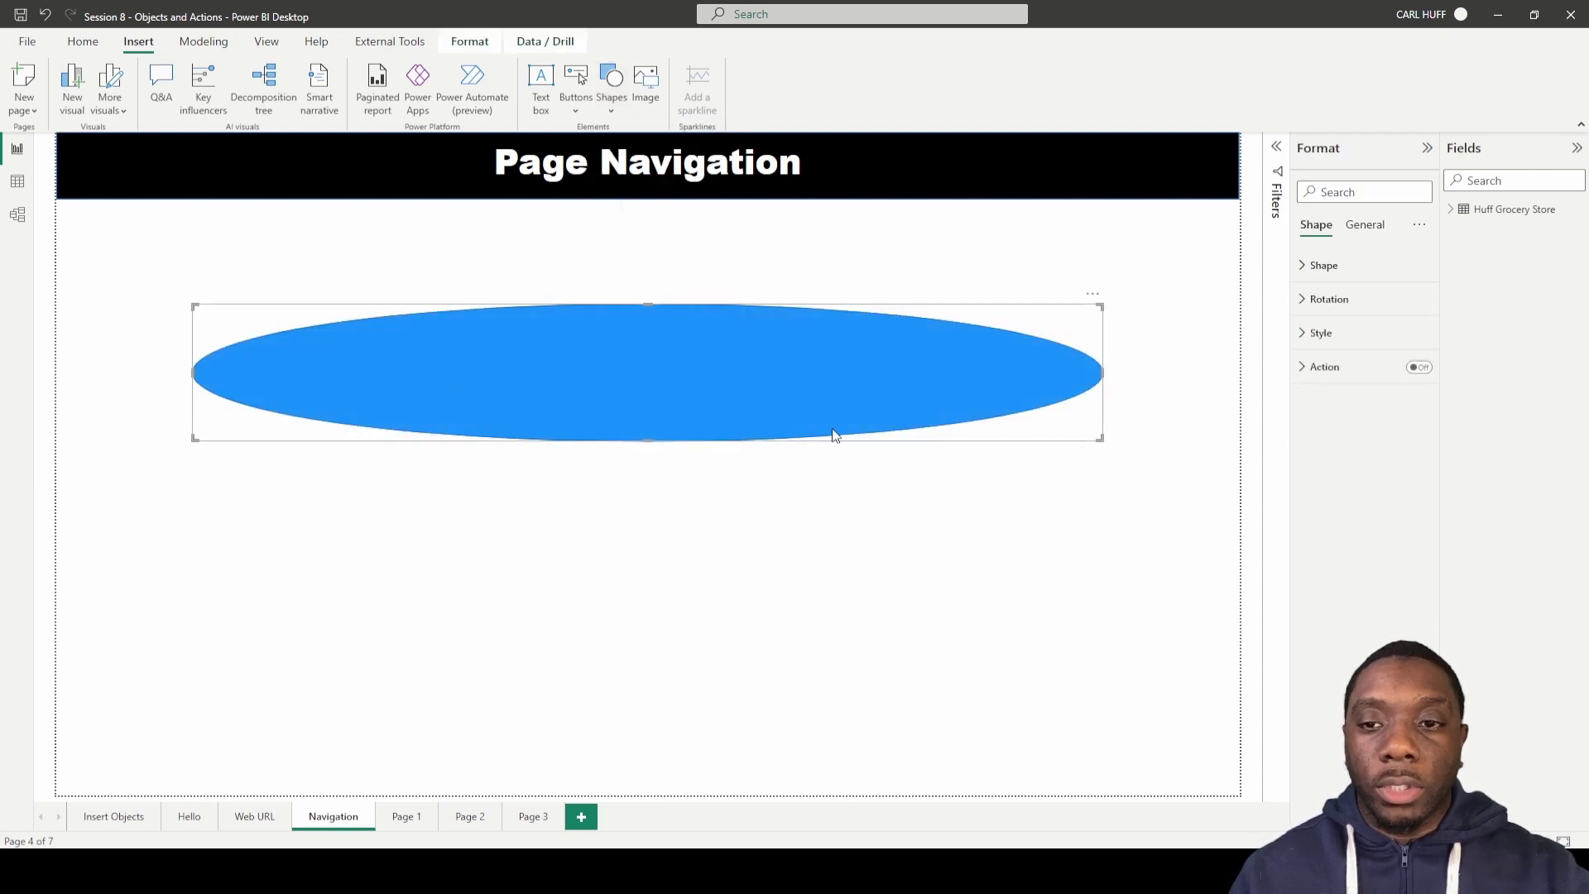
{"action": "left_click_drag", "start_coordinate": [913, 457], "coordinate": [352, 468]}
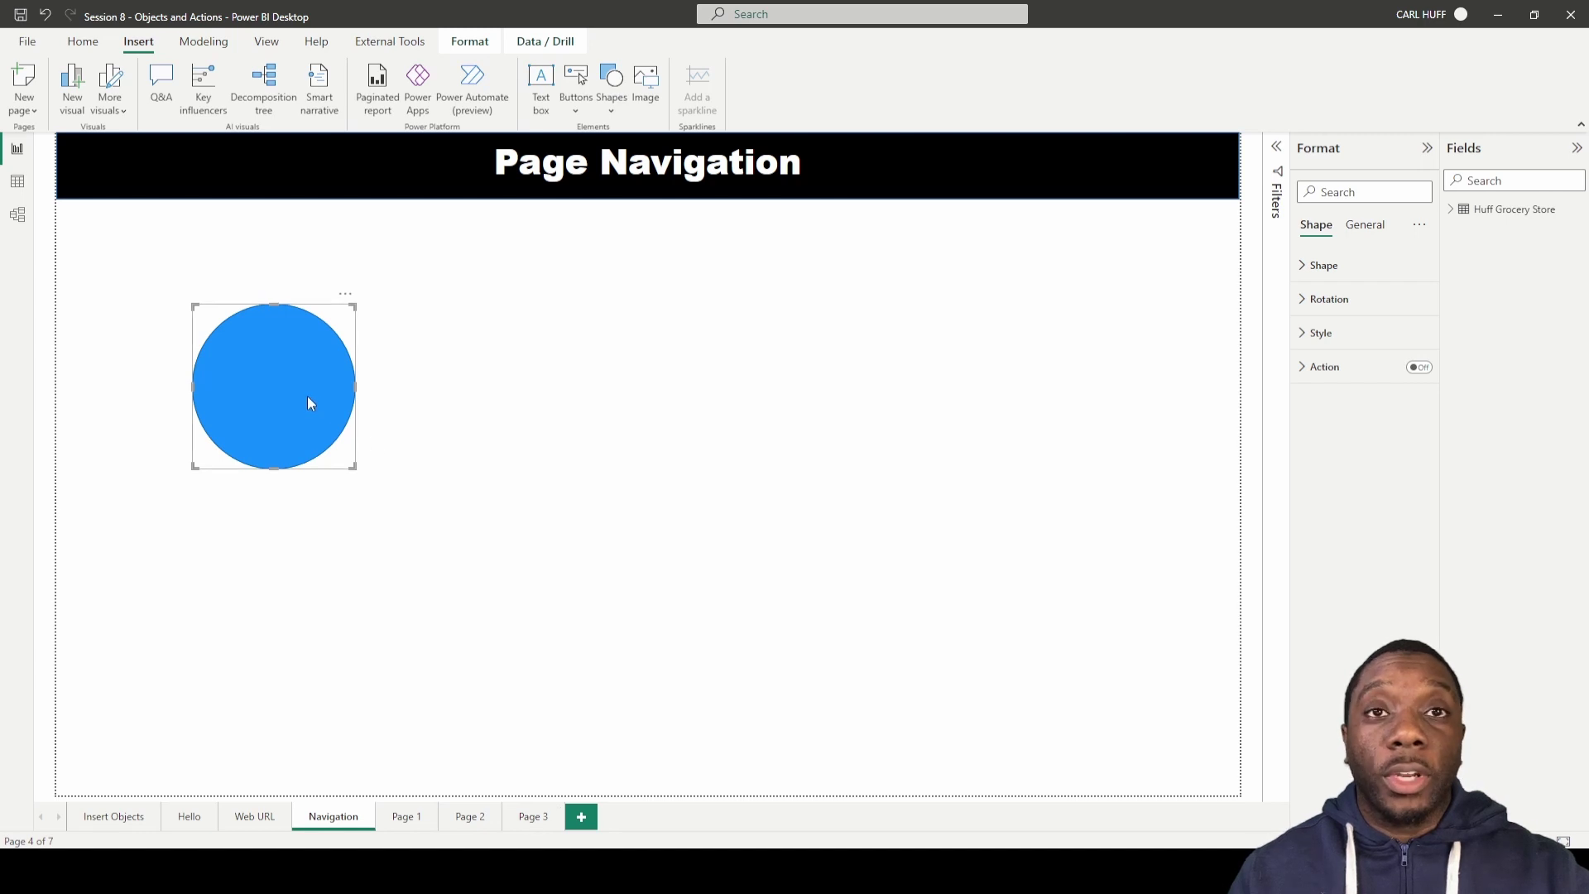
{"action": "left_click_drag", "start_coordinate": [302, 399], "coordinate": [614, 342]}
- Copy and paste the circle, then drag the copy to the right side
{"action": "key", "text": "ctrl+c"}
{"action": "key", "text": "ctrl+v"}
{"action": "key", "text": "ctrl+v"}
{"action": "left_click_drag", "start_coordinate": [235, 364], "coordinate": [991, 356]}
{"action": "left_click", "coordinate": [661, 493]}
- Select all three circles and distribute them horizontally with Format > Align
{"action": "left_click_drag", "start_coordinate": [1143, 511], "coordinate": [103, 217]}
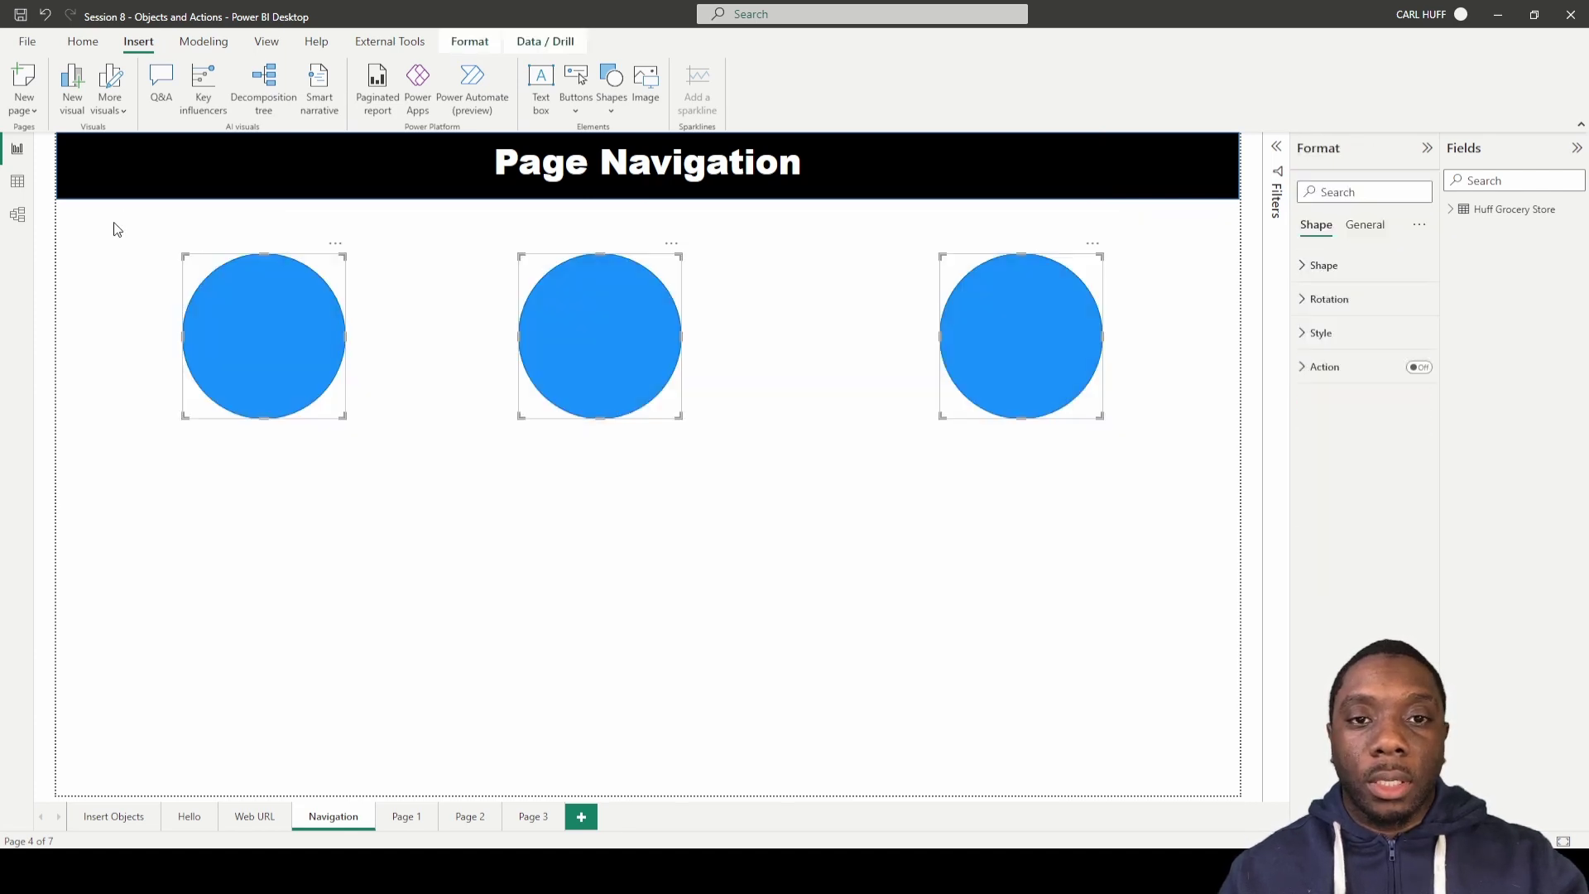
{"action": "left_click", "coordinate": [470, 43]}
{"action": "left_click", "coordinate": [359, 98]}
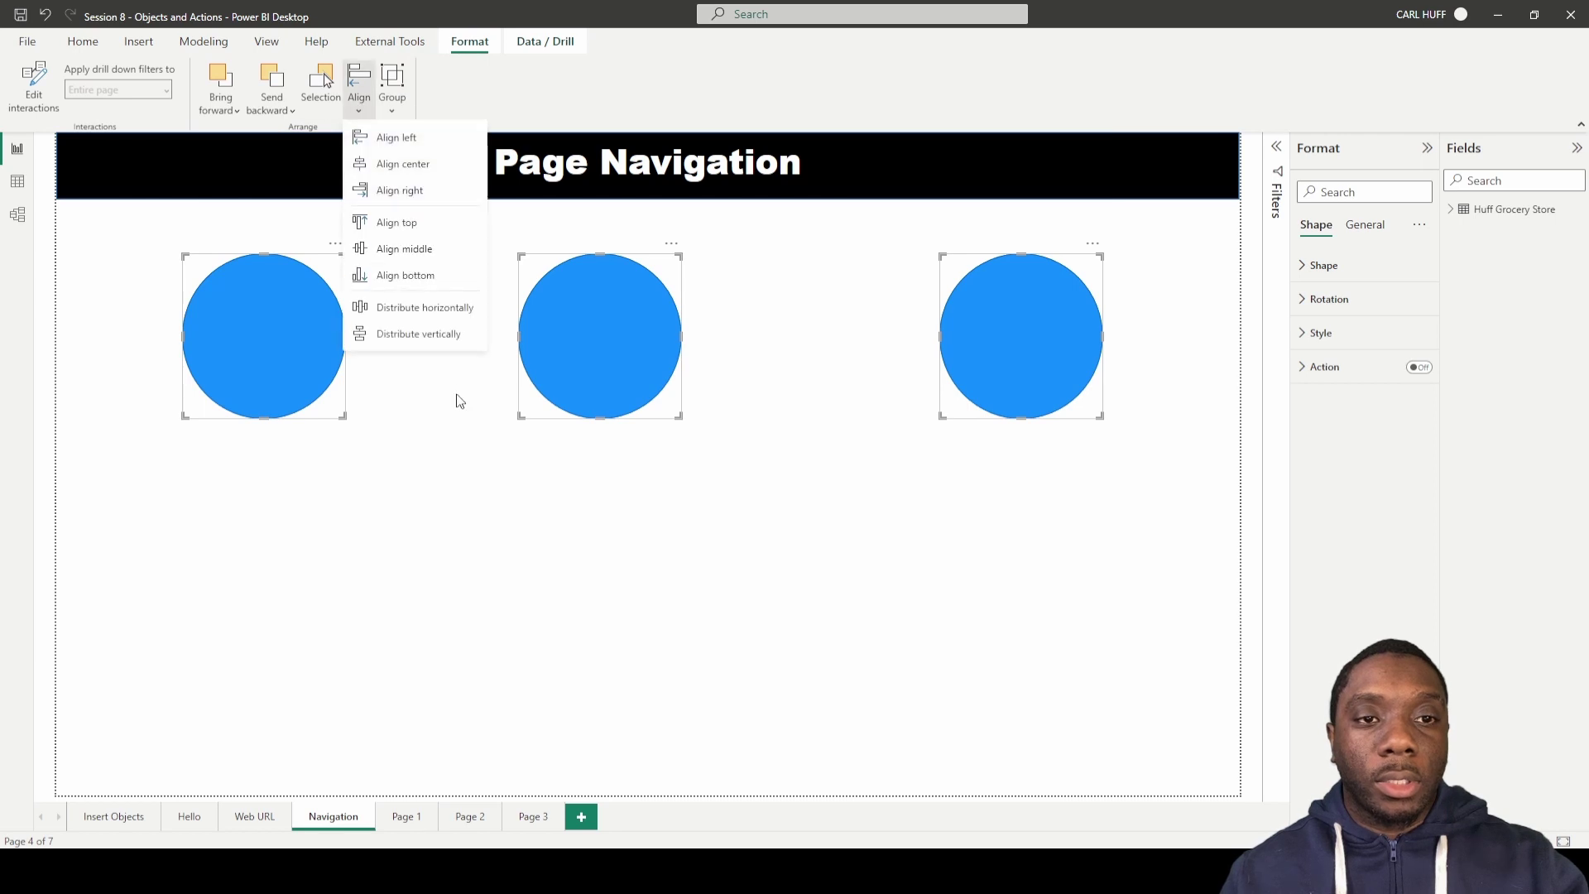
{"action": "left_click", "coordinate": [422, 311]}
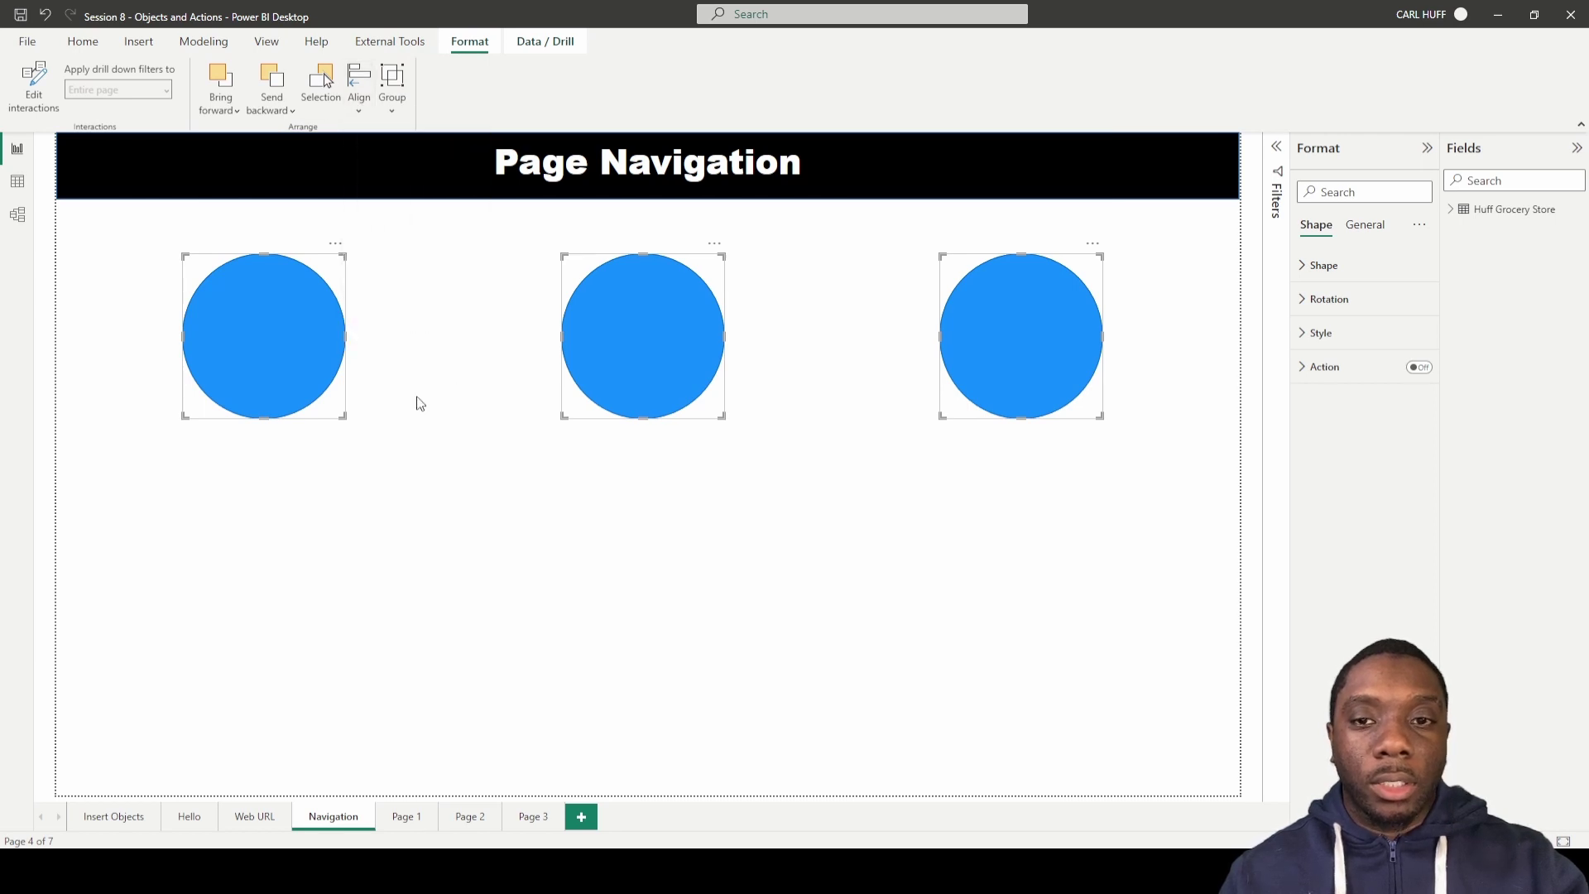
{"action": "left_click", "coordinate": [564, 571]}
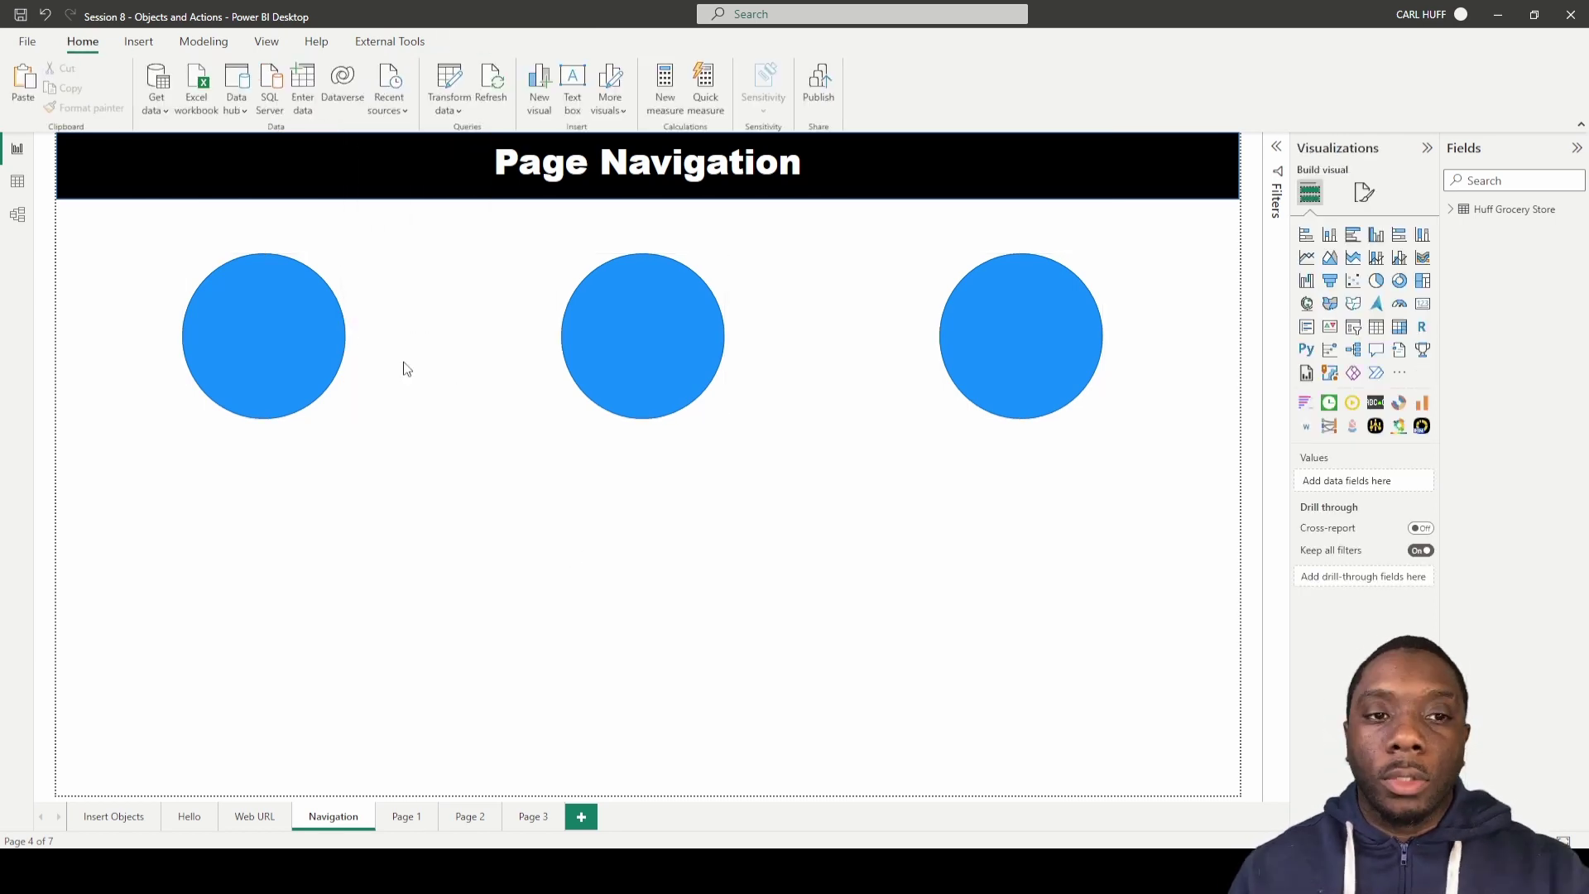
- Turn on the left circle's Action with Type Page navigation and Destination Page 1
{"action": "left_click", "coordinate": [243, 336]}
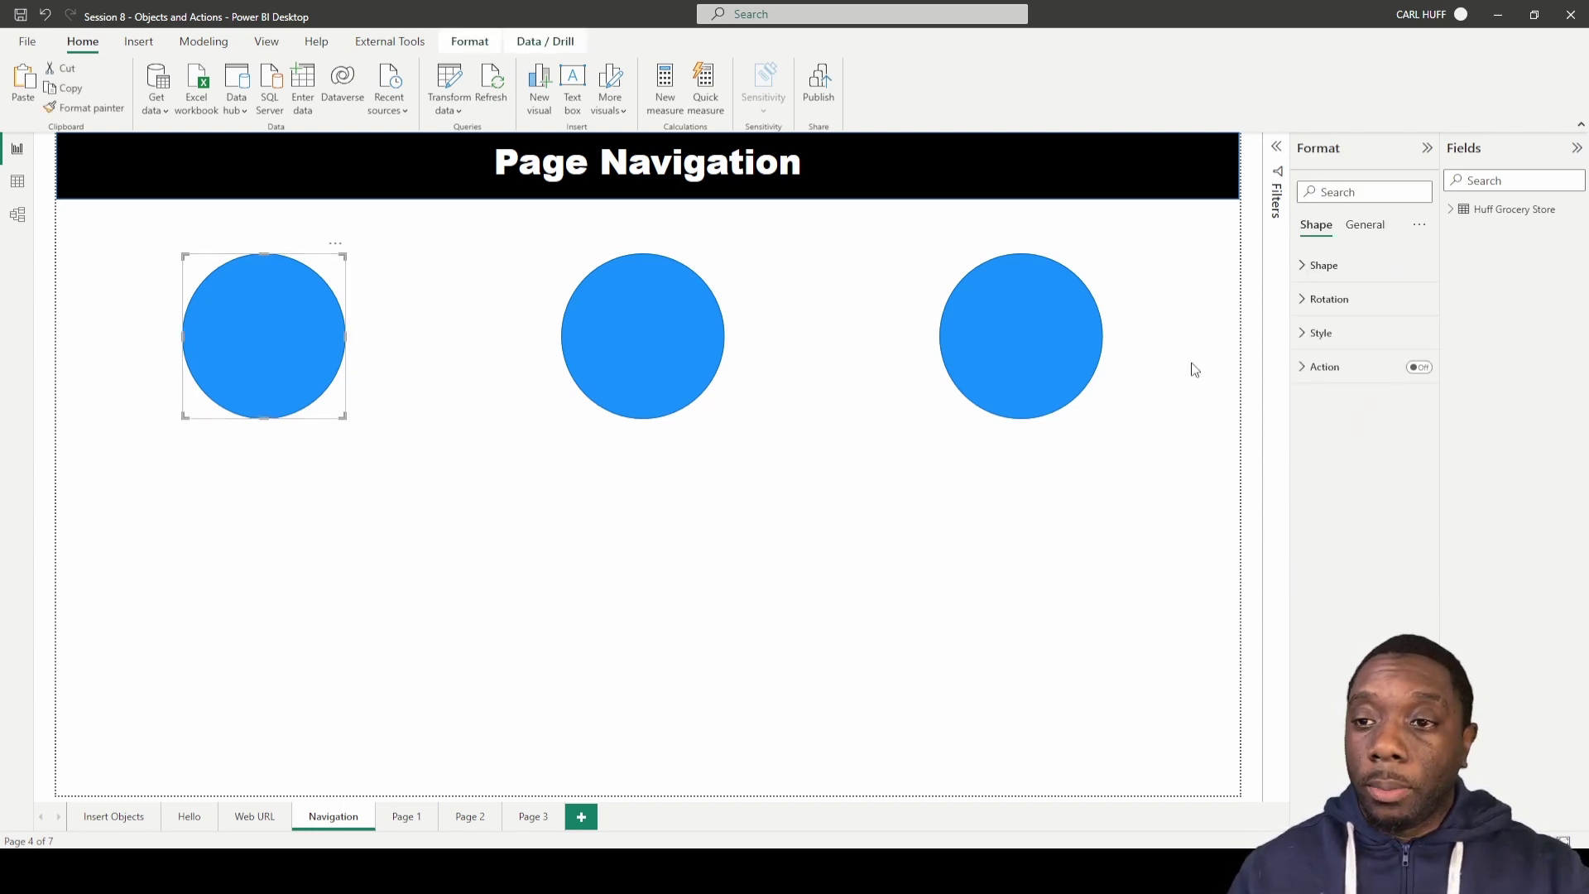
{"action": "left_click", "coordinate": [1420, 372]}
{"action": "left_click", "coordinate": [1302, 370]}
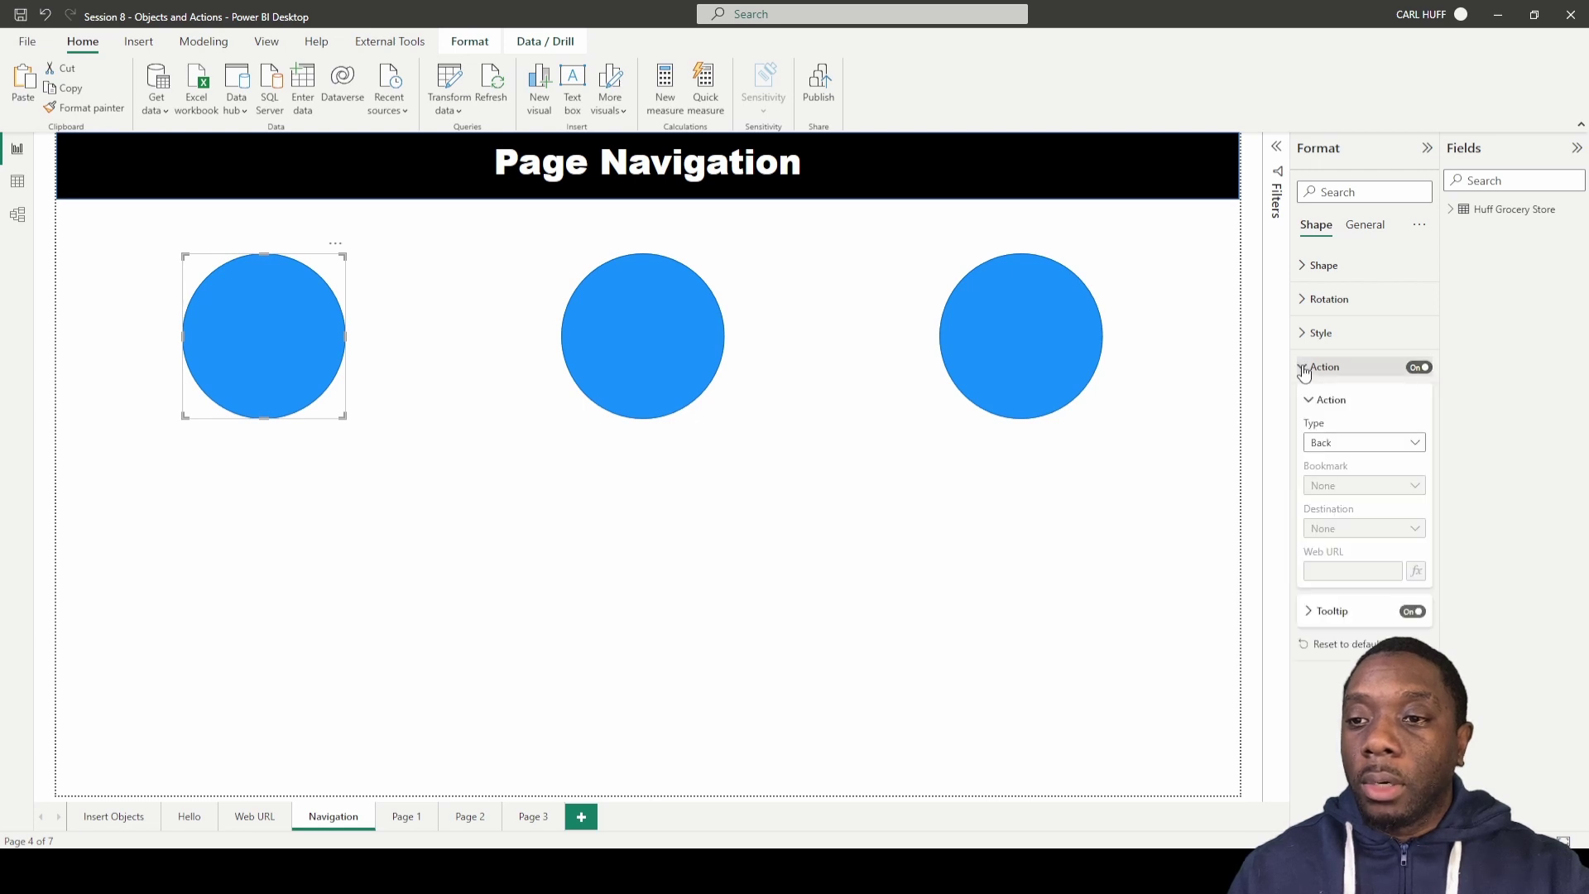
{"action": "left_click", "coordinate": [1369, 445]}
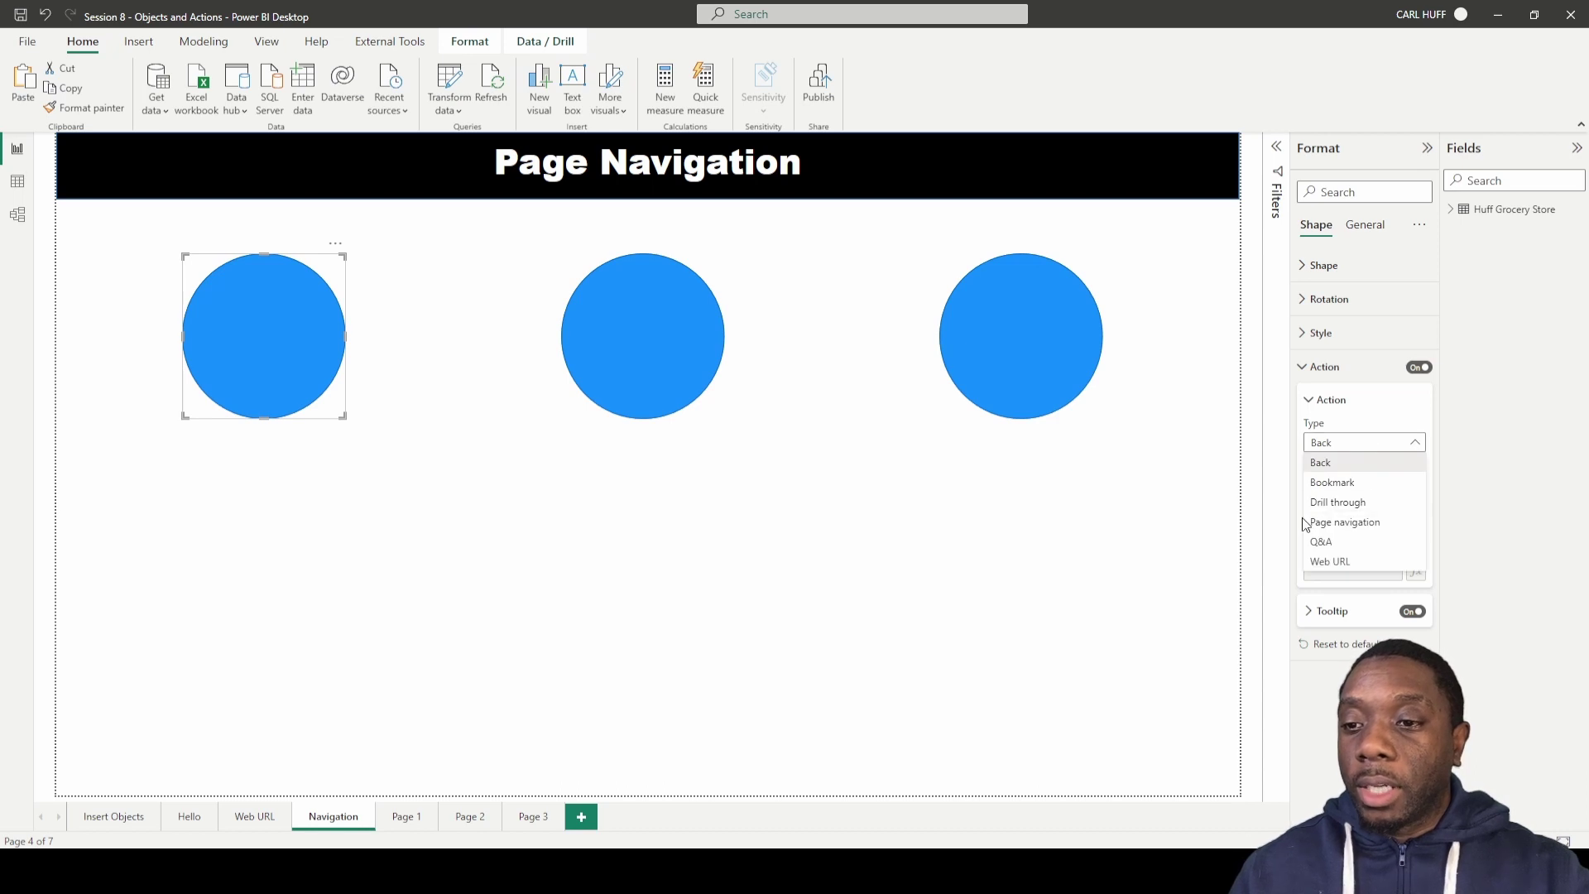
{"action": "left_click", "coordinate": [1352, 523]}
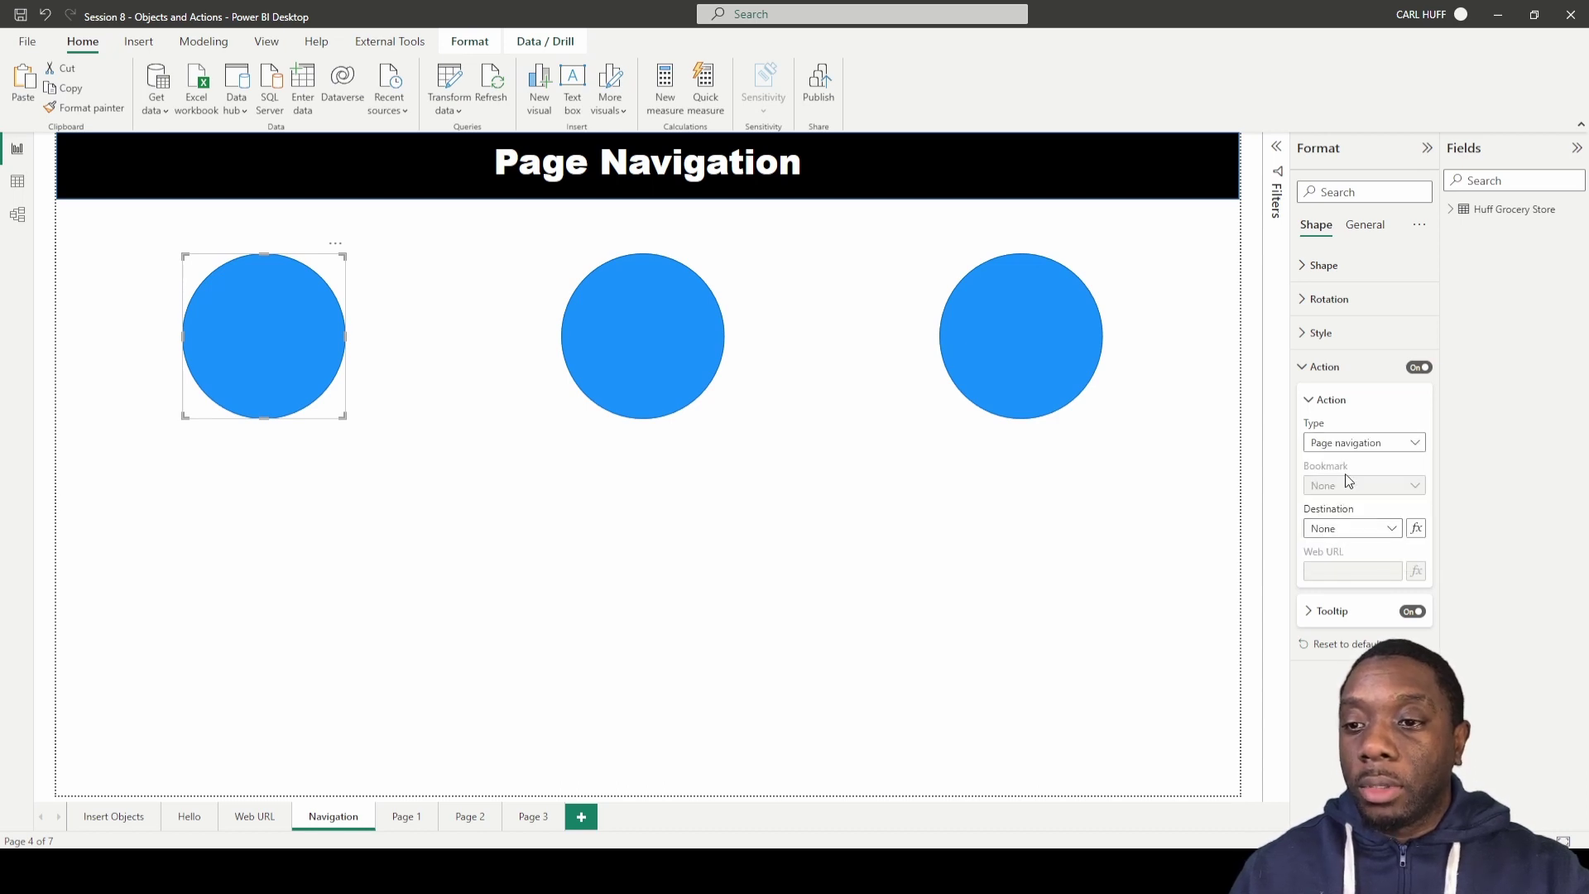
{"action": "left_click", "coordinate": [1376, 532]}
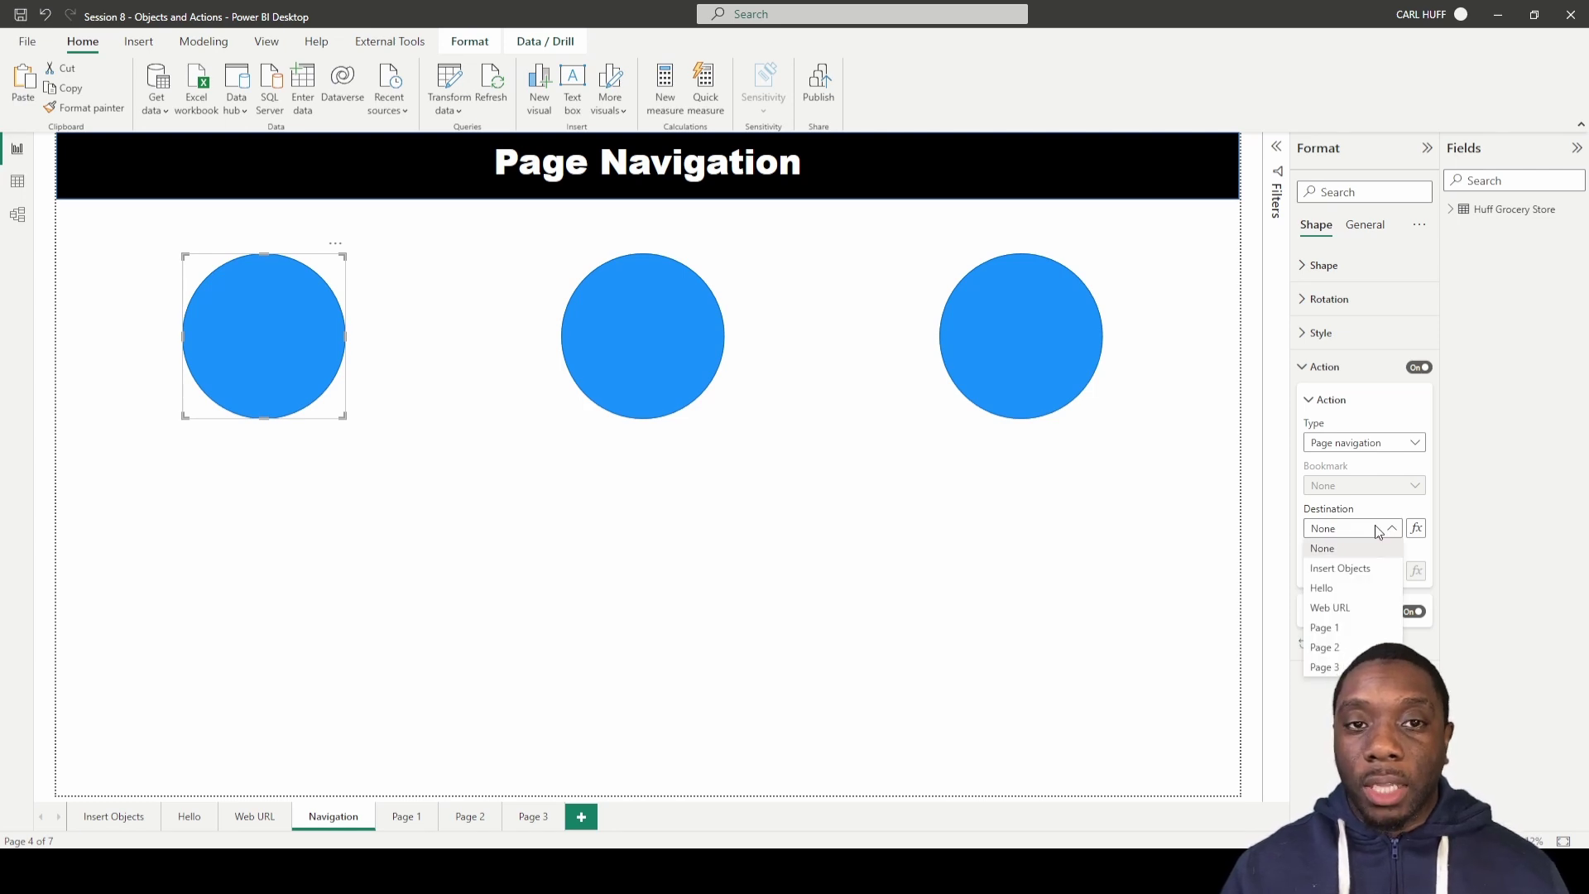
{"action": "left_click", "coordinate": [1342, 628]}
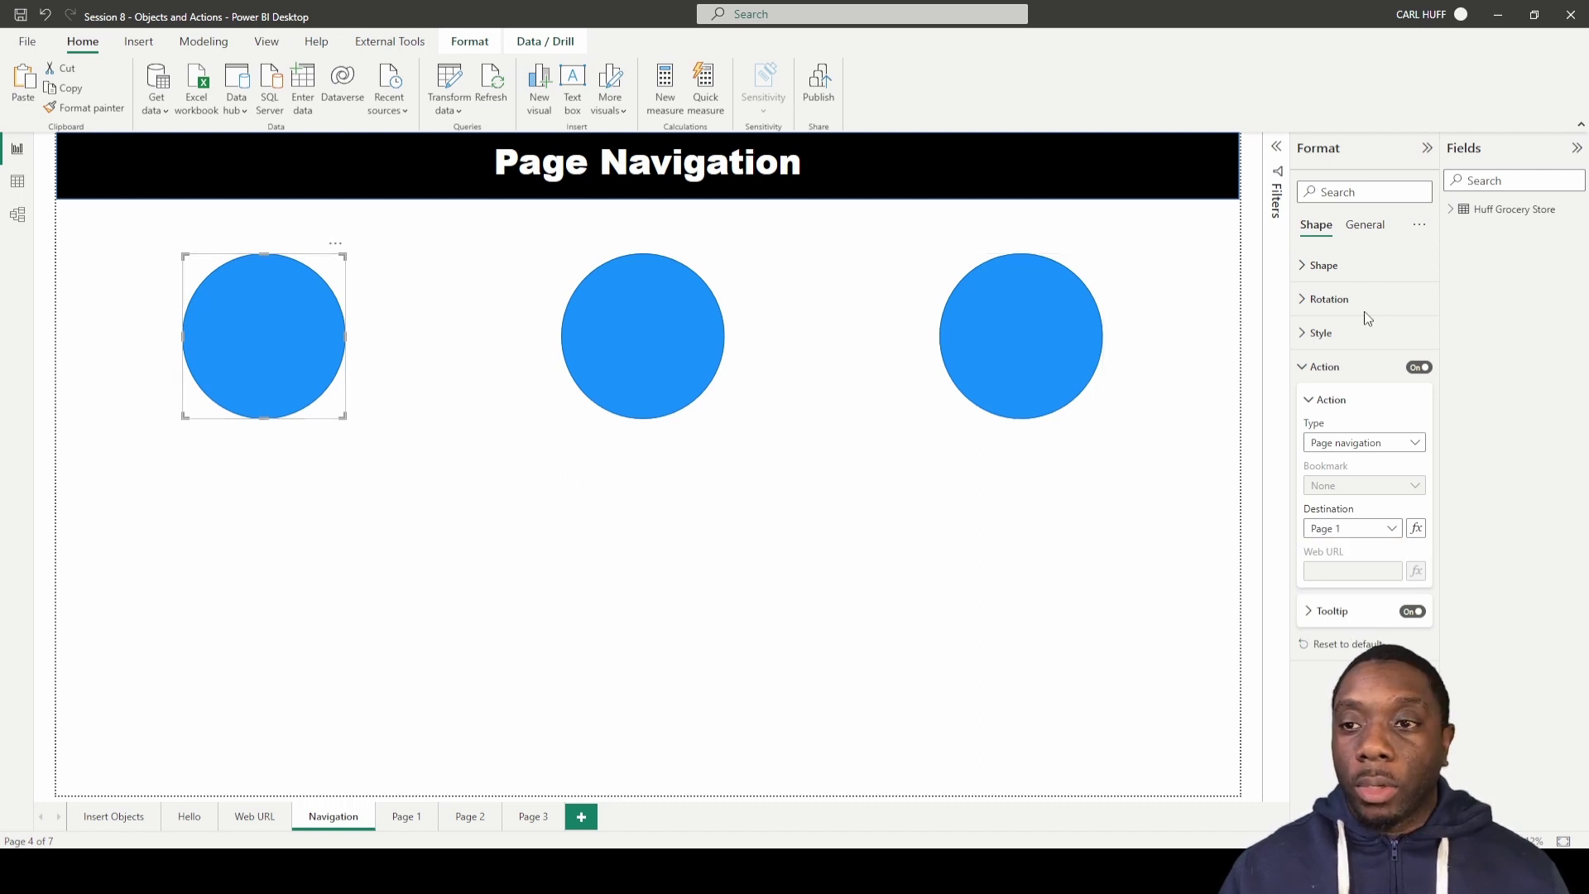
{"action": "left_click", "coordinate": [1299, 335]}
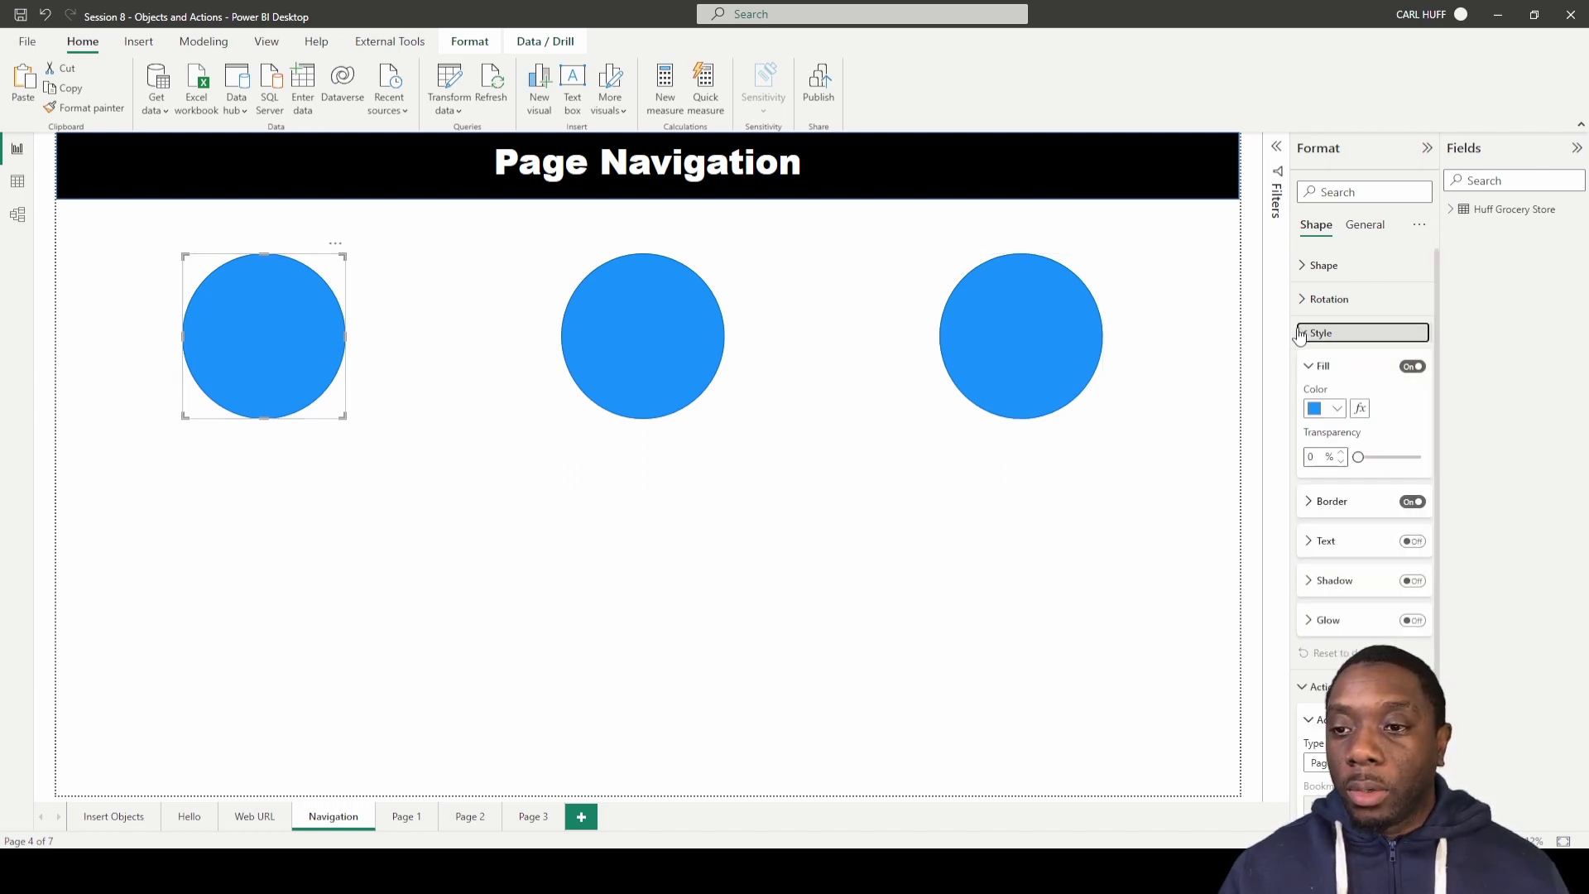
- Turn on the left circle's text and enter the label 'Page 1'
{"action": "left_click", "coordinate": [1413, 541]}
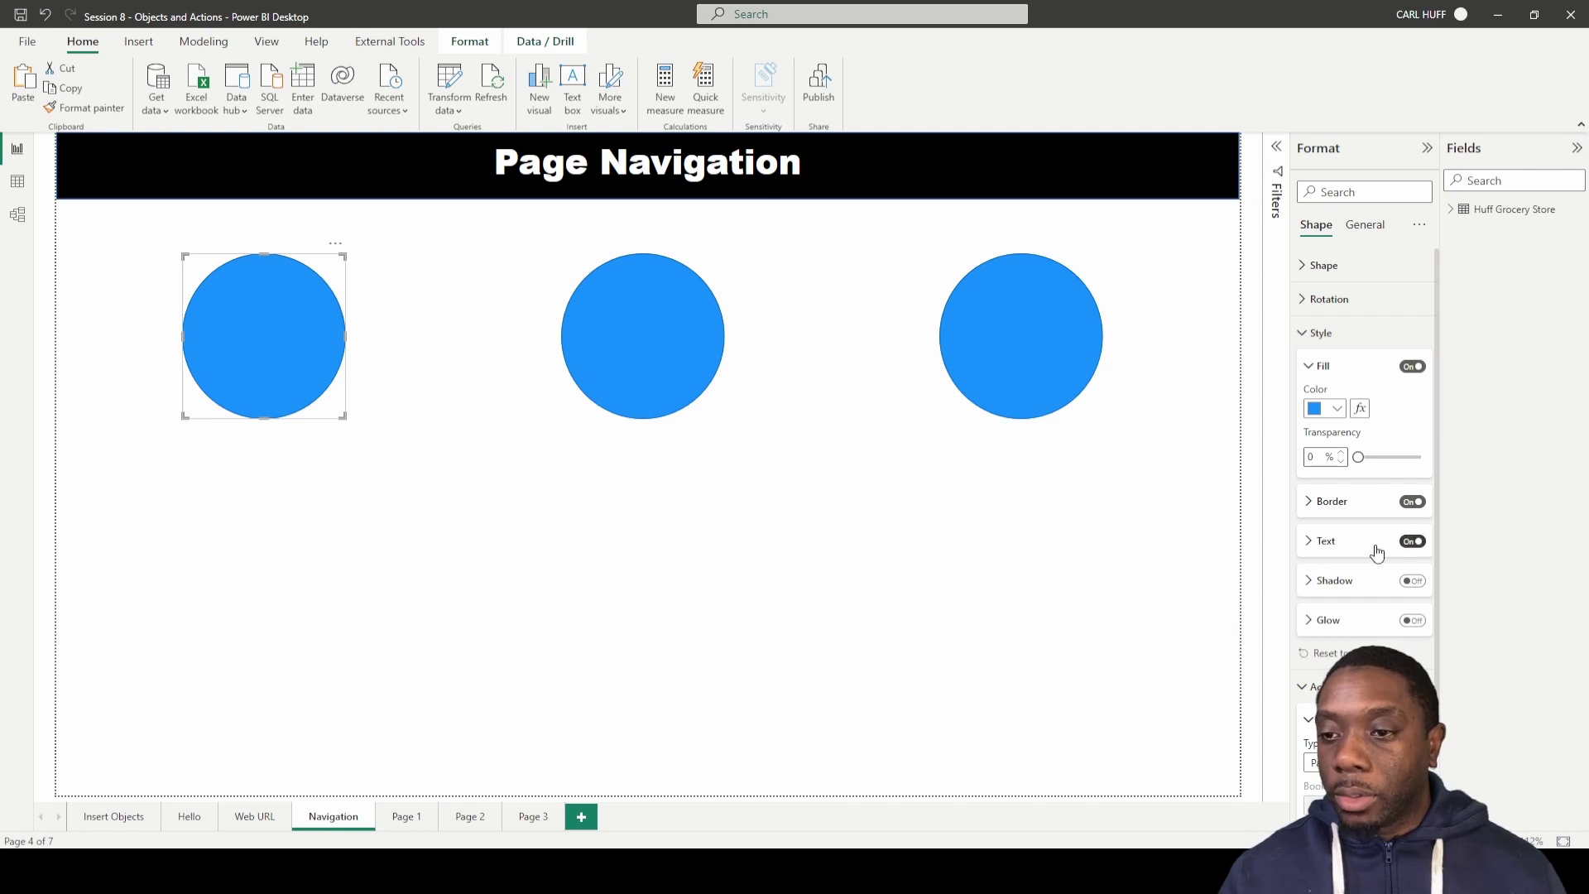
{"action": "left_click", "coordinate": [1308, 541]}
{"action": "left_click", "coordinate": [1343, 582]}
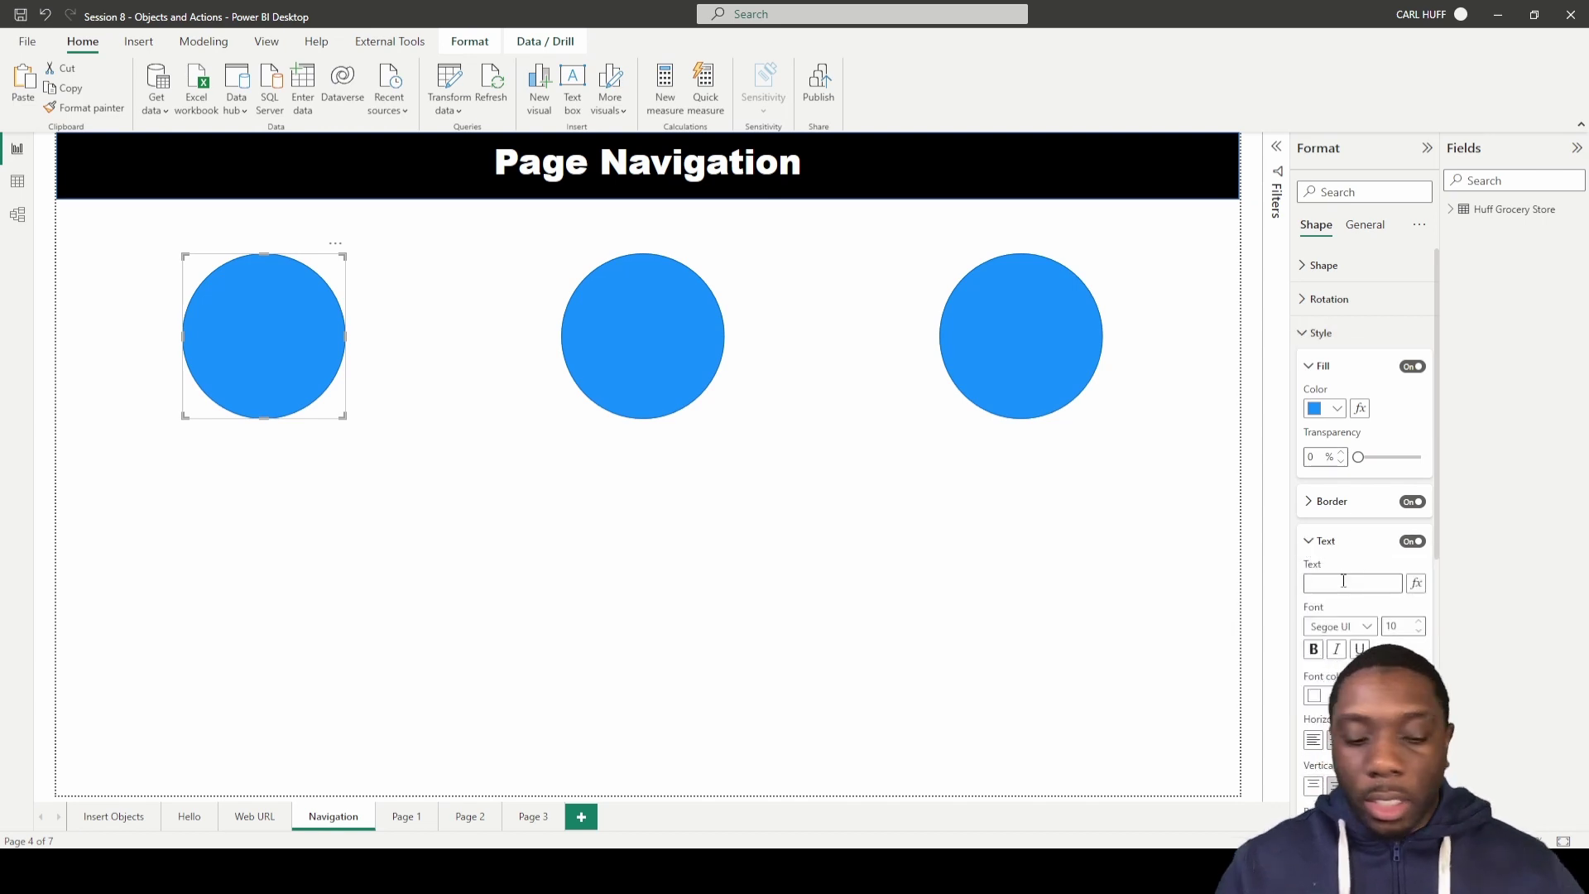
{"action": "type", "text": "Page 1"}
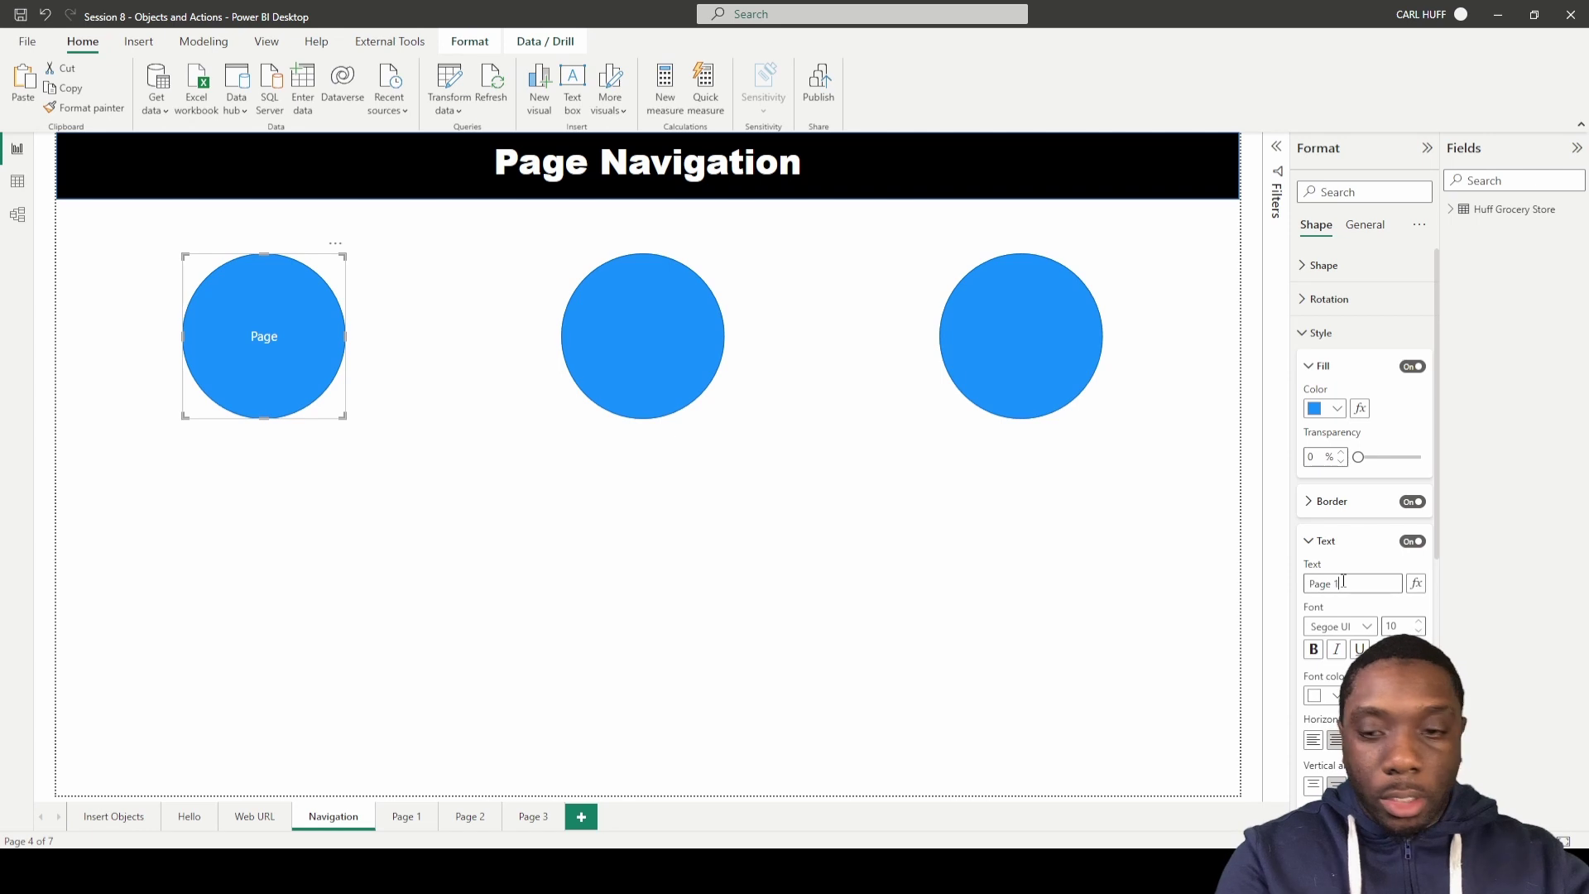
{"action": "left_click", "coordinate": [883, 610]}
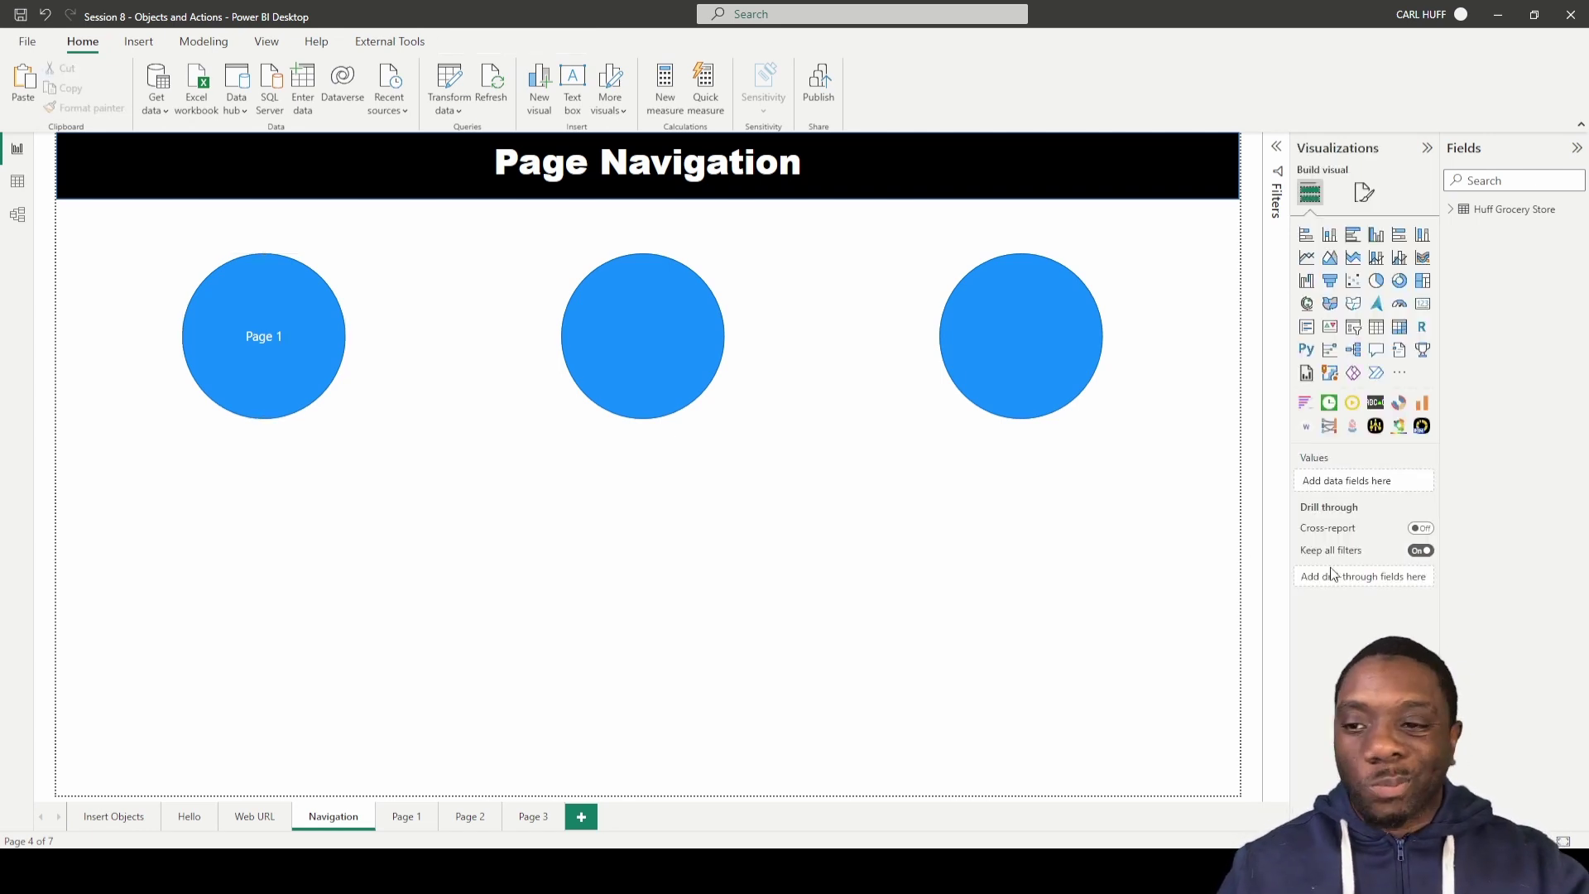
- Make the Page 1 label bold with font size 40
{"action": "left_click", "coordinate": [1361, 192]}
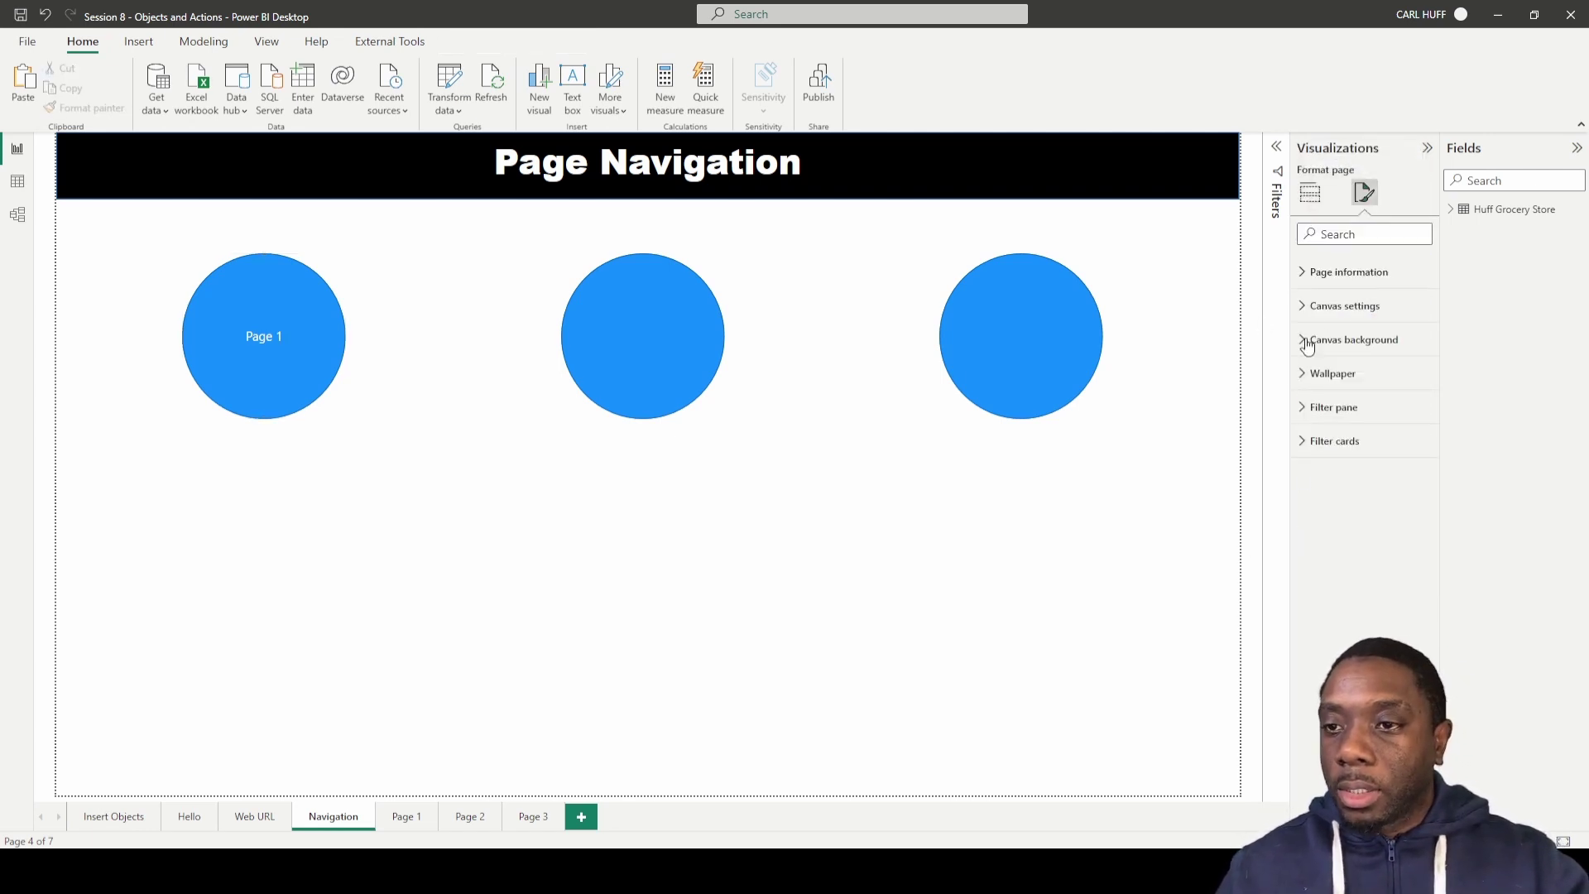
{"action": "left_click", "coordinate": [1310, 193]}
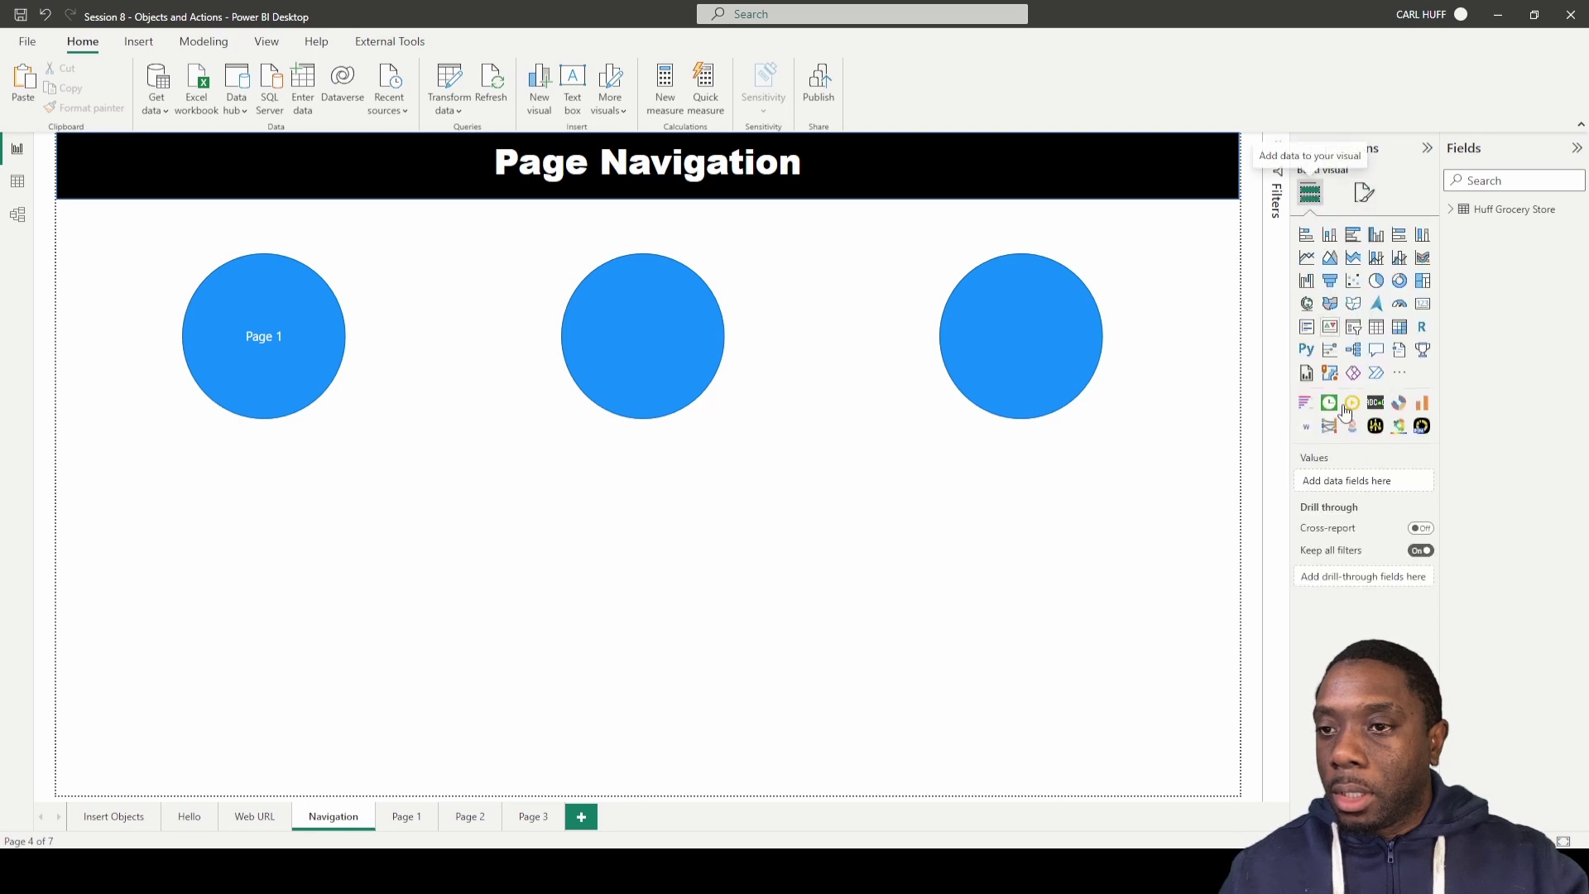
{"action": "left_click", "coordinate": [275, 396]}
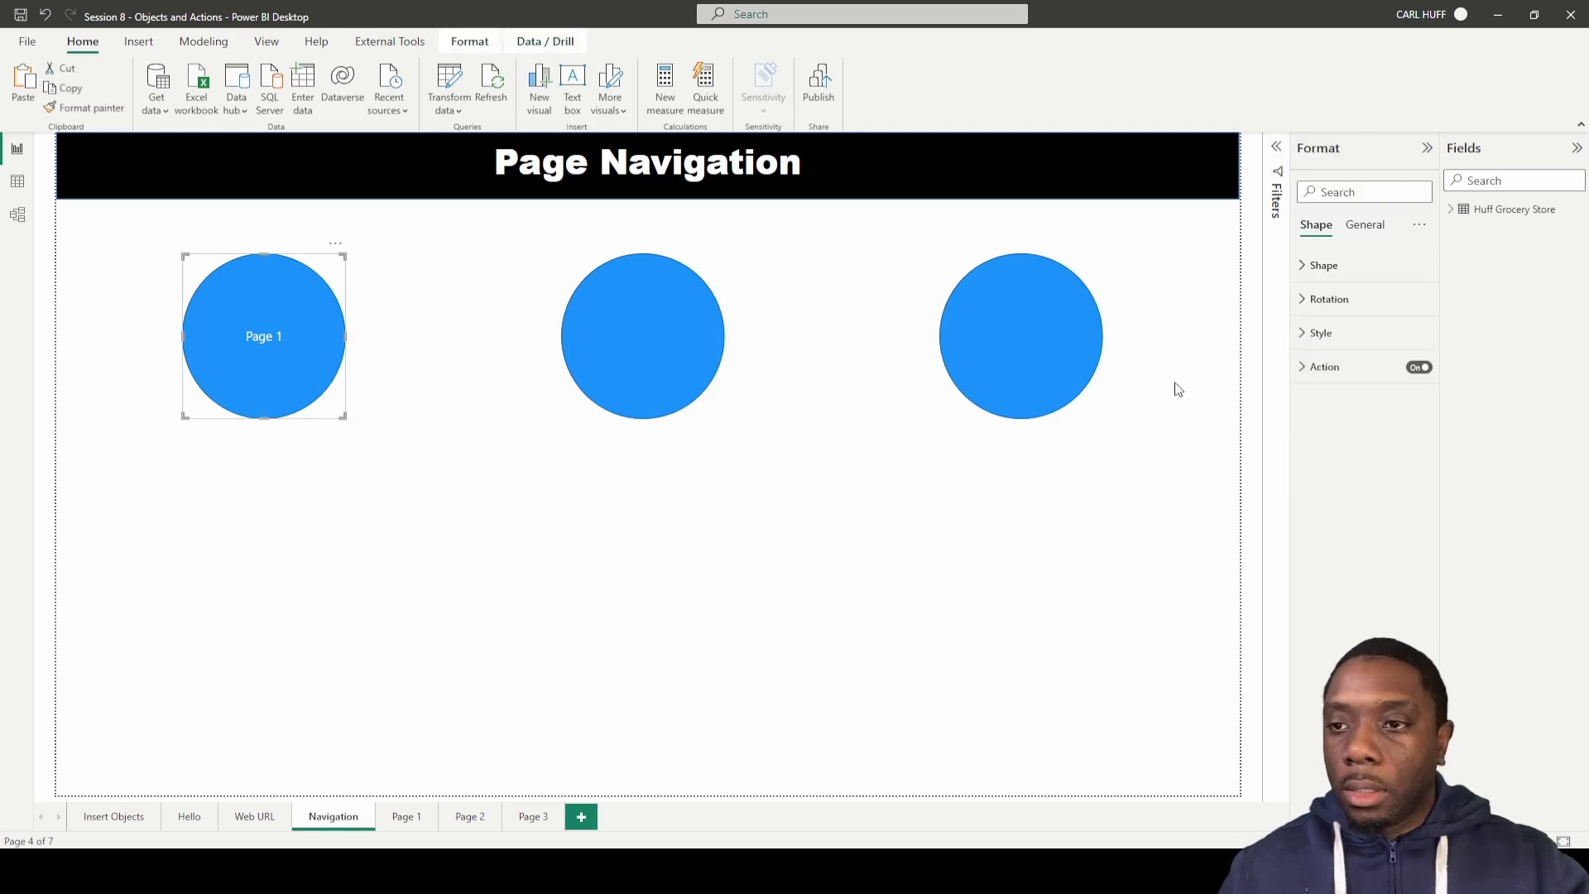
{"action": "left_click", "coordinate": [1317, 333]}
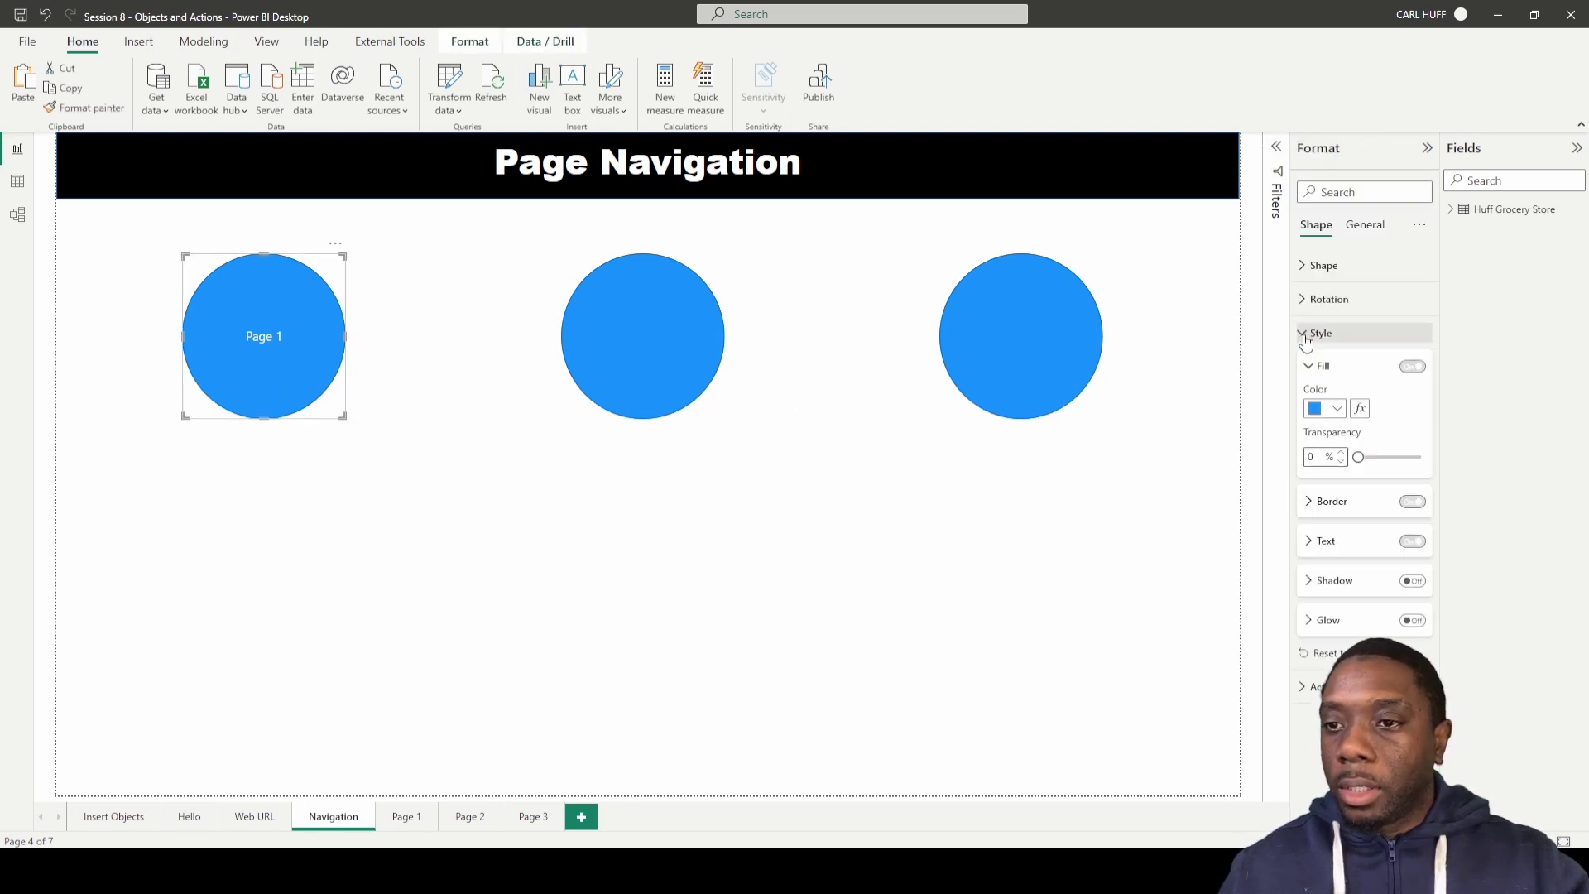
{"action": "left_click", "coordinate": [1314, 542]}
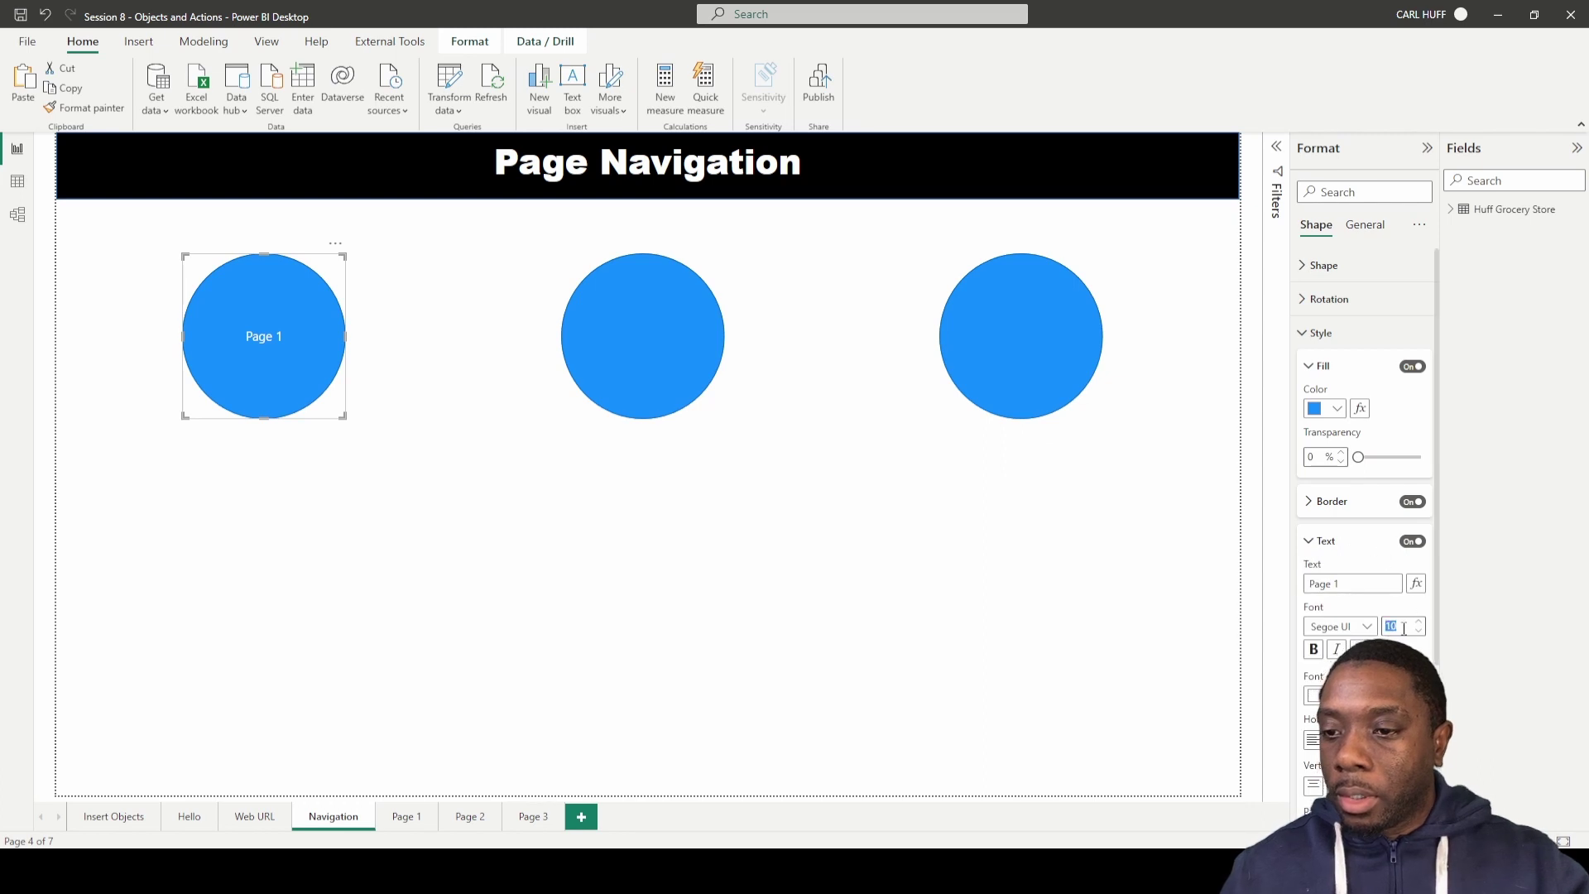
{"action": "type", "text": "40"}
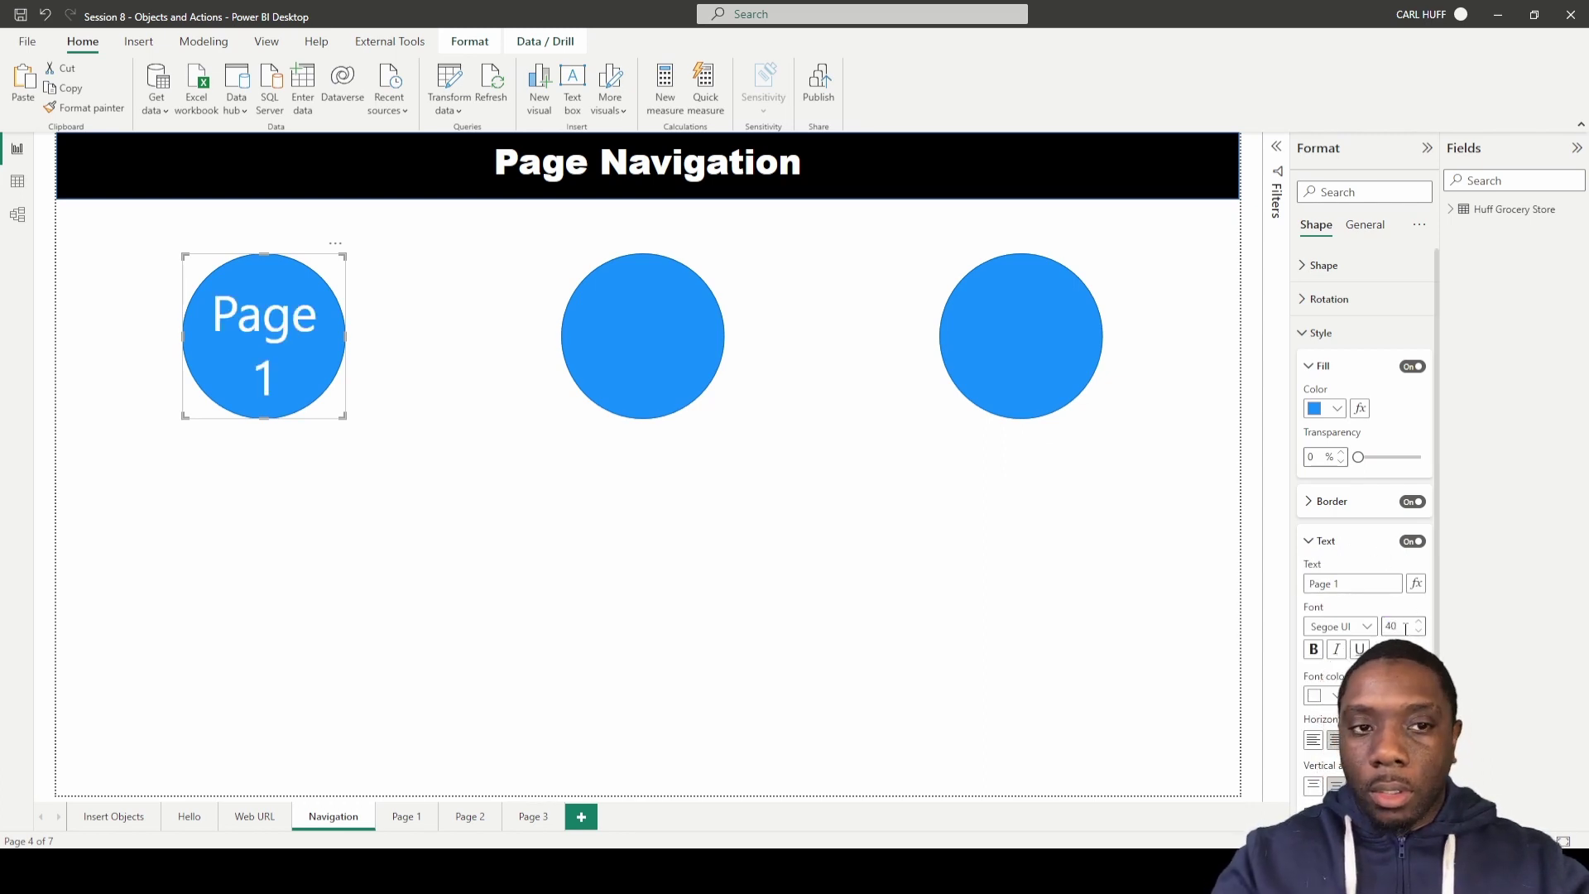
{"action": "left_click", "coordinate": [1316, 652]}
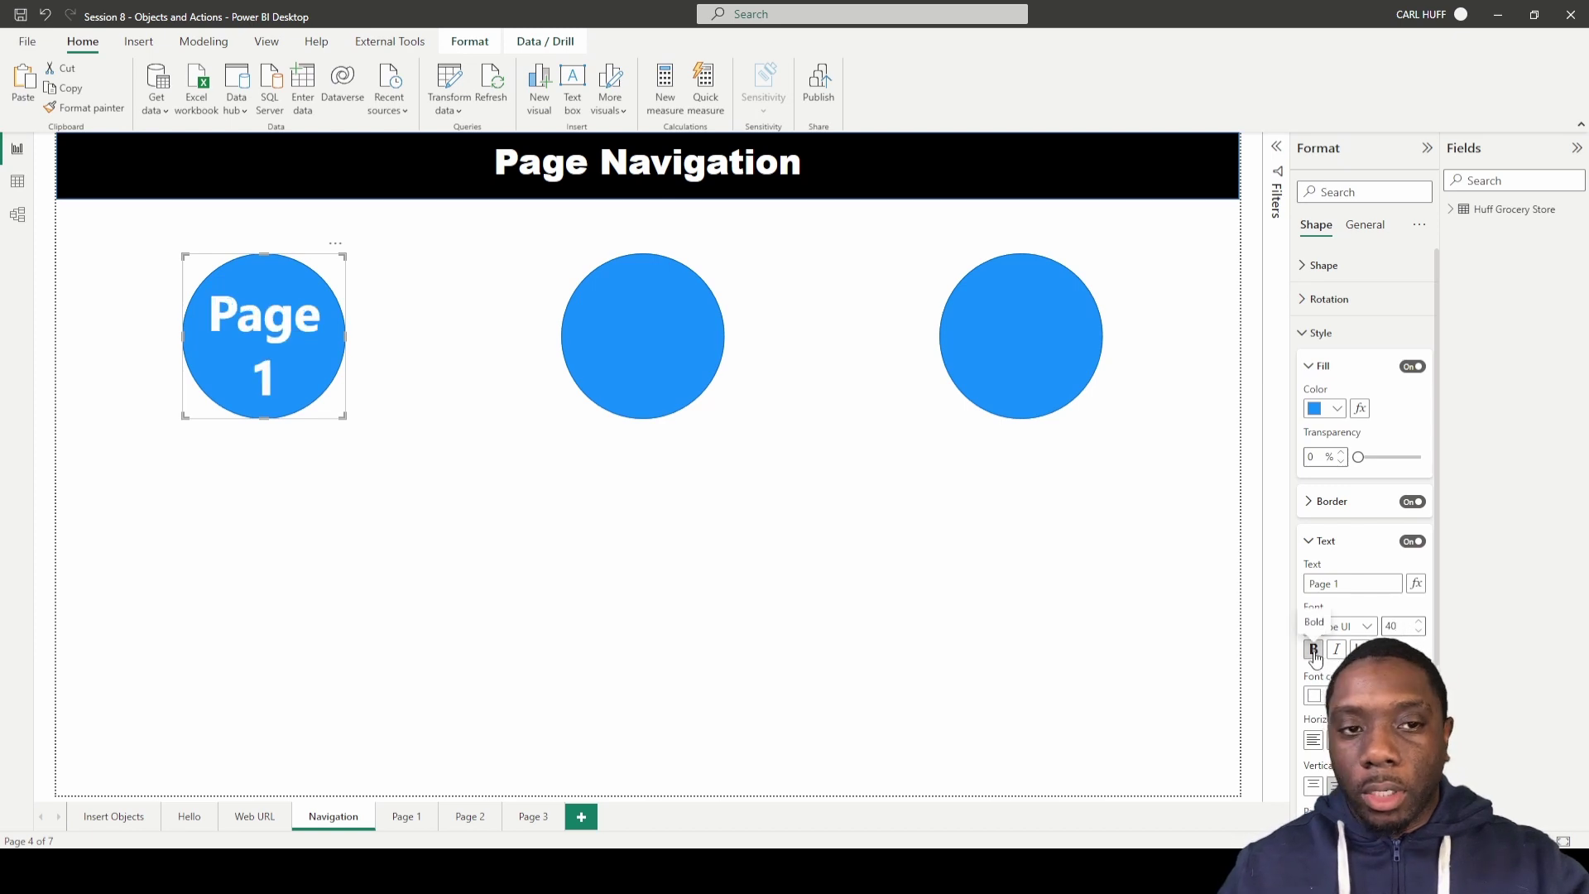
{"action": "left_click", "coordinate": [530, 496]}
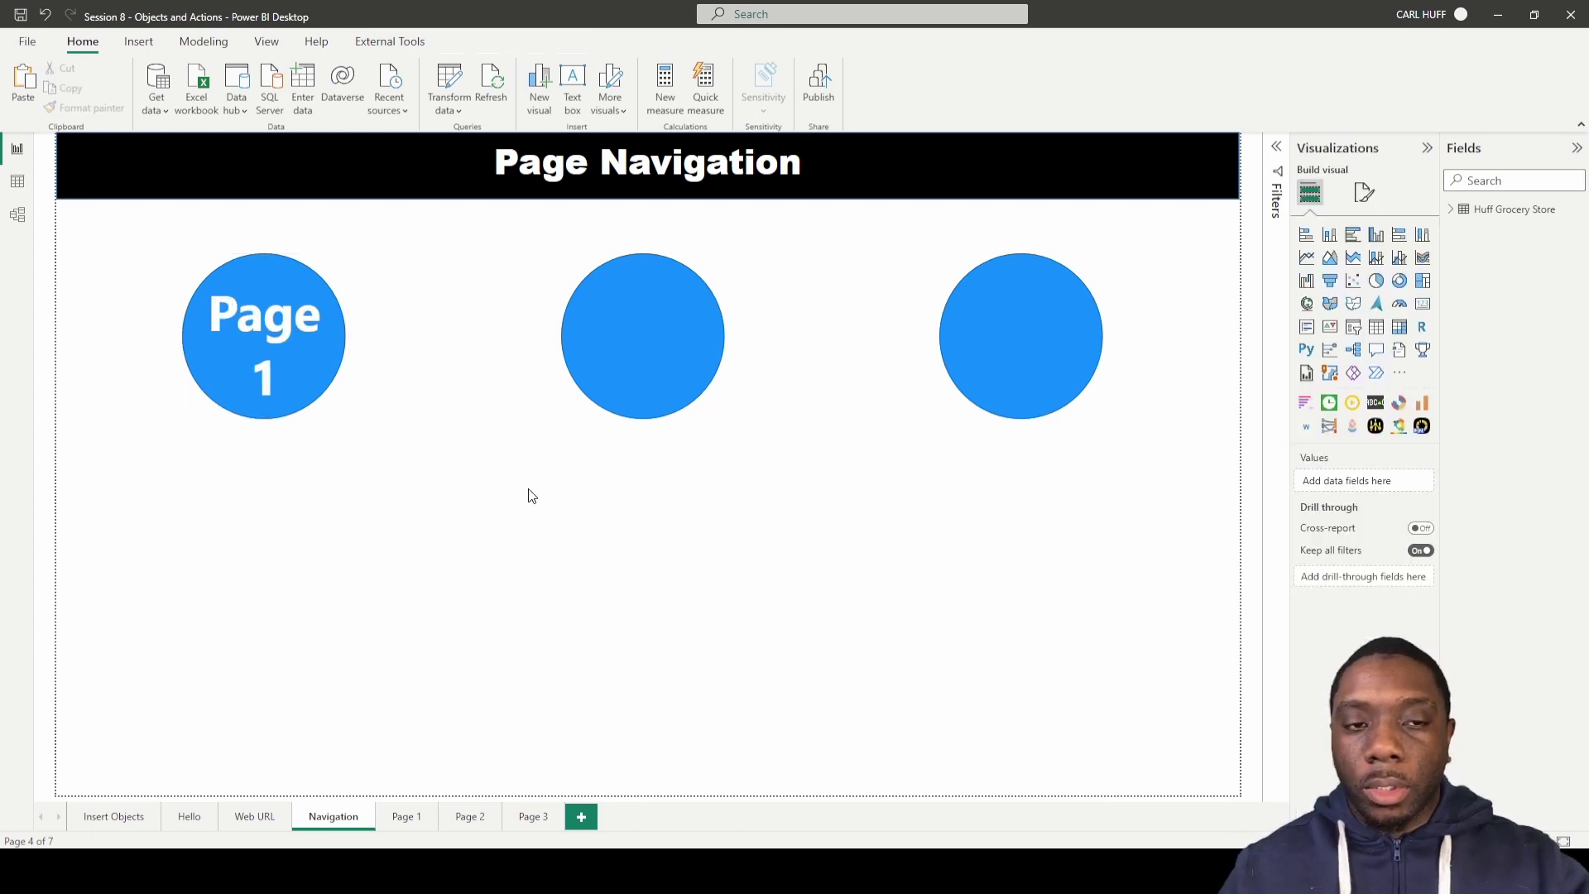
- Give the middle circle a Page navigation action with Destination Page 2
{"action": "left_click", "coordinate": [647, 337]}
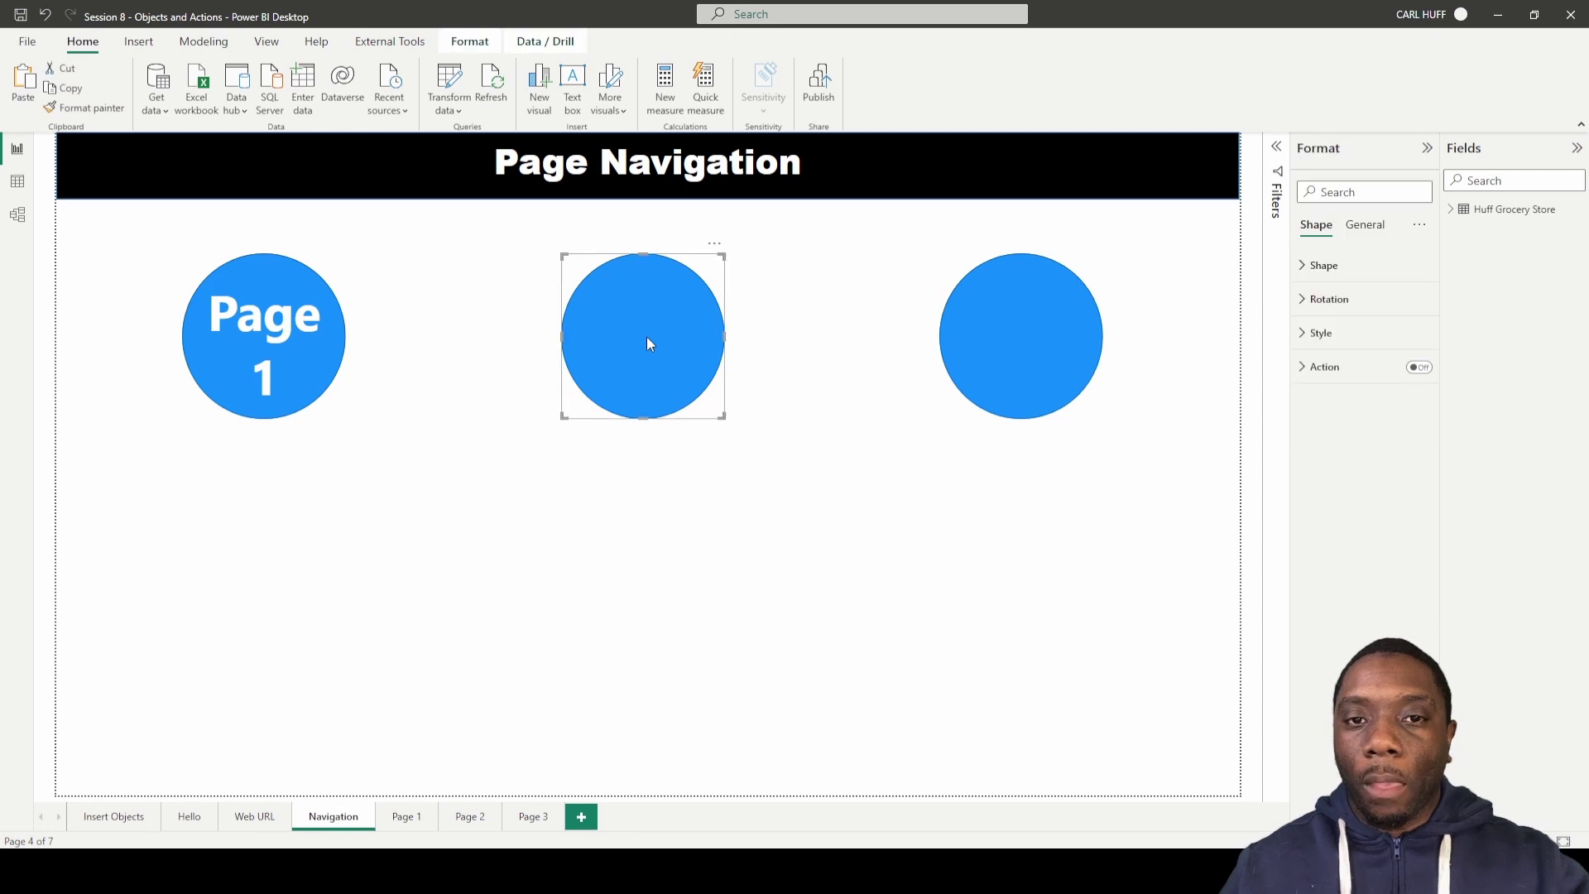
{"action": "left_click", "coordinate": [1418, 367]}
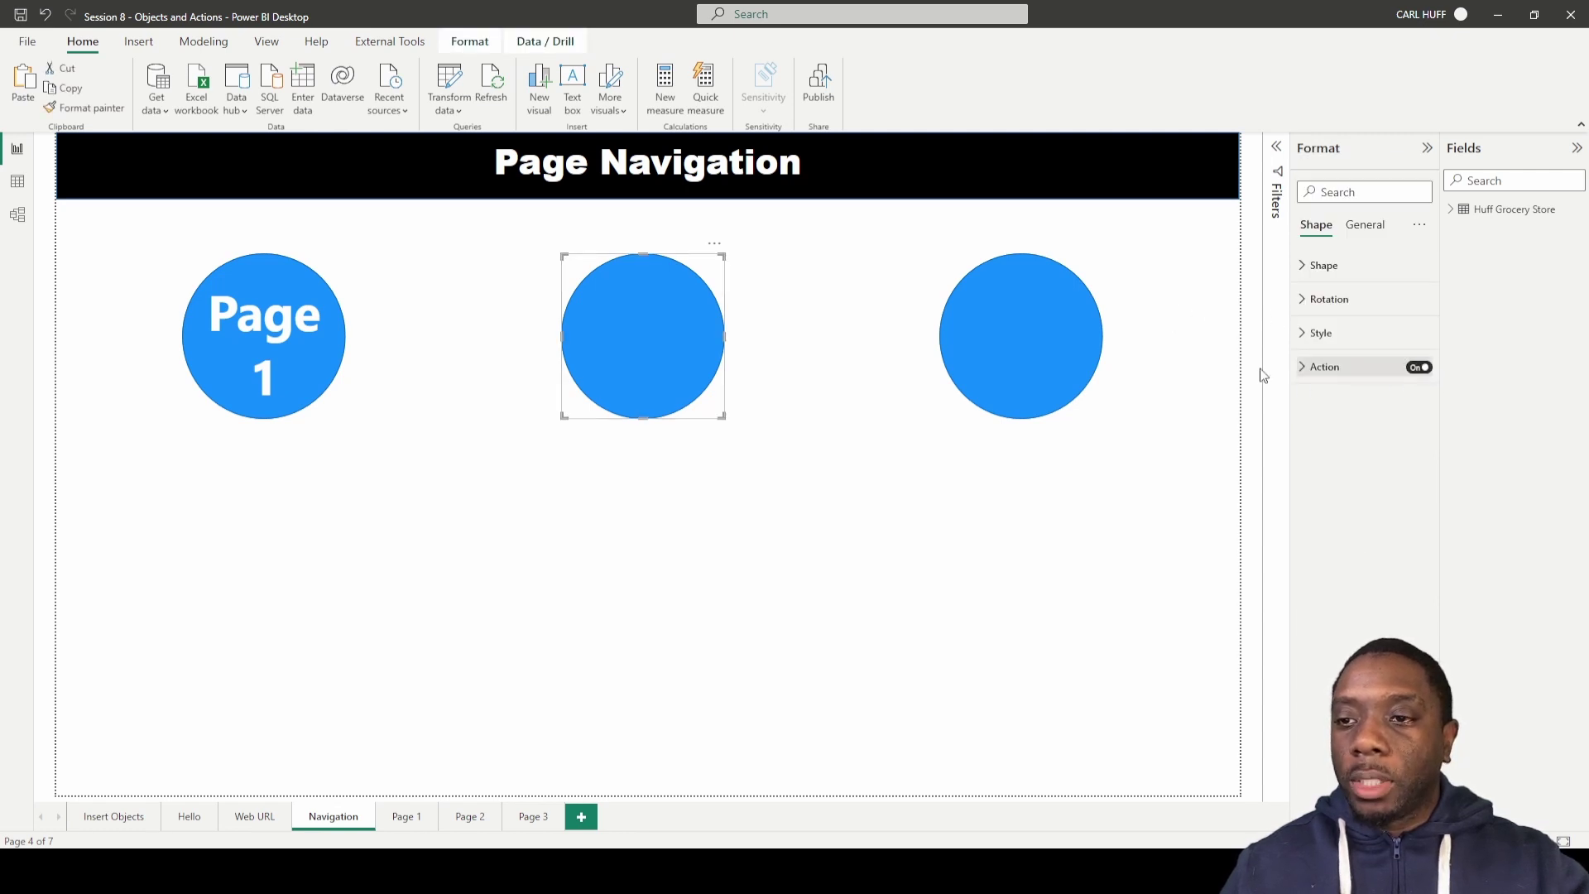
{"action": "left_click", "coordinate": [1303, 369]}
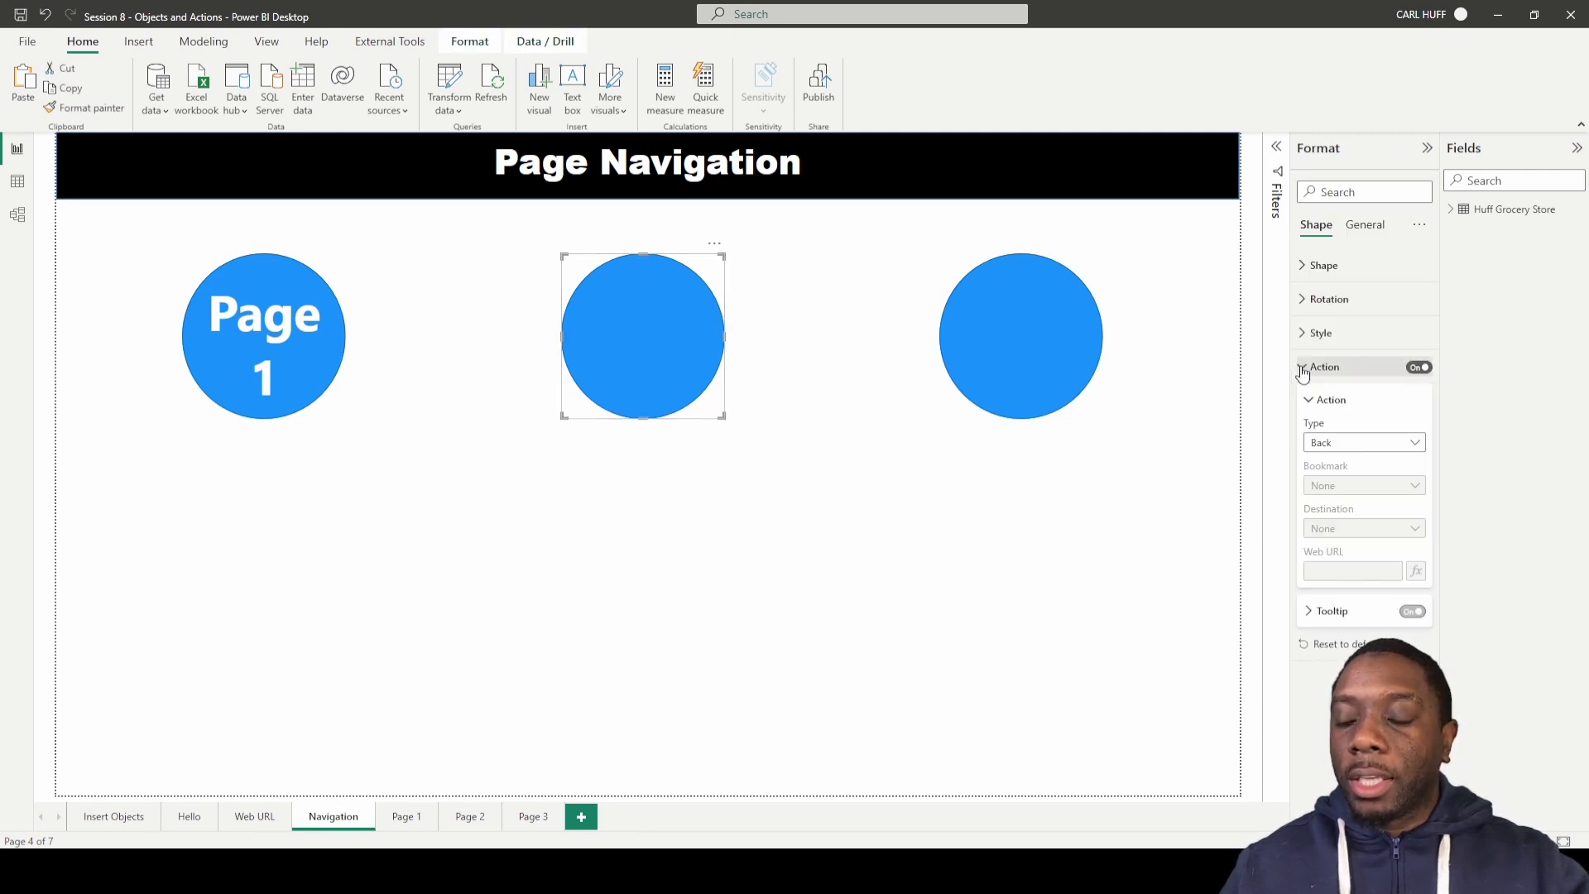
{"action": "left_click", "coordinate": [1372, 443]}
{"action": "left_click", "coordinate": [1349, 523]}
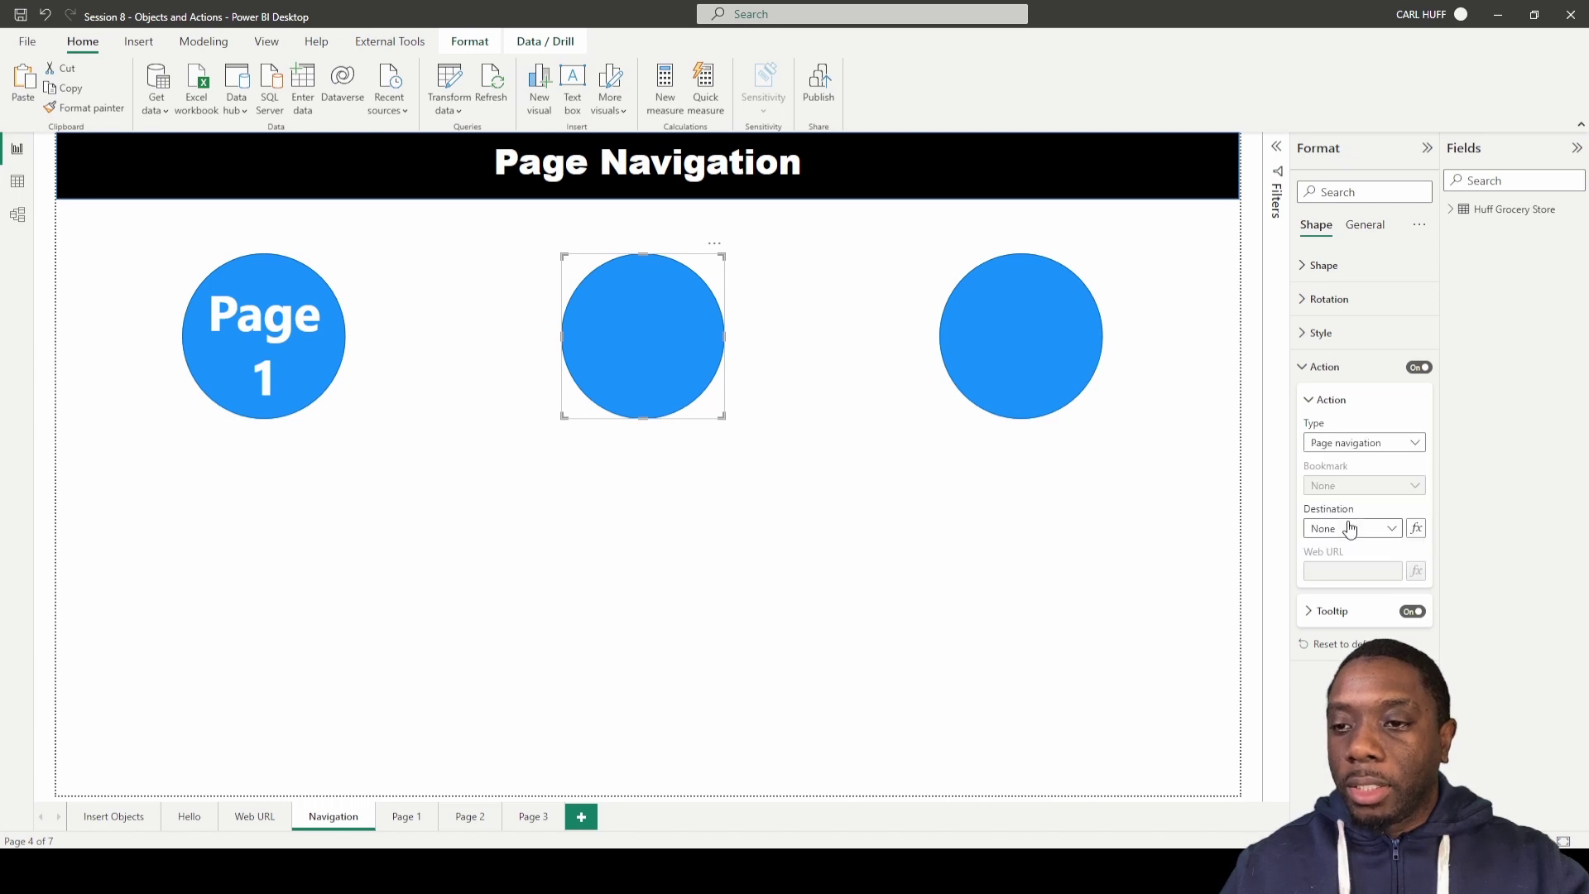
{"action": "left_click", "coordinate": [1379, 529]}
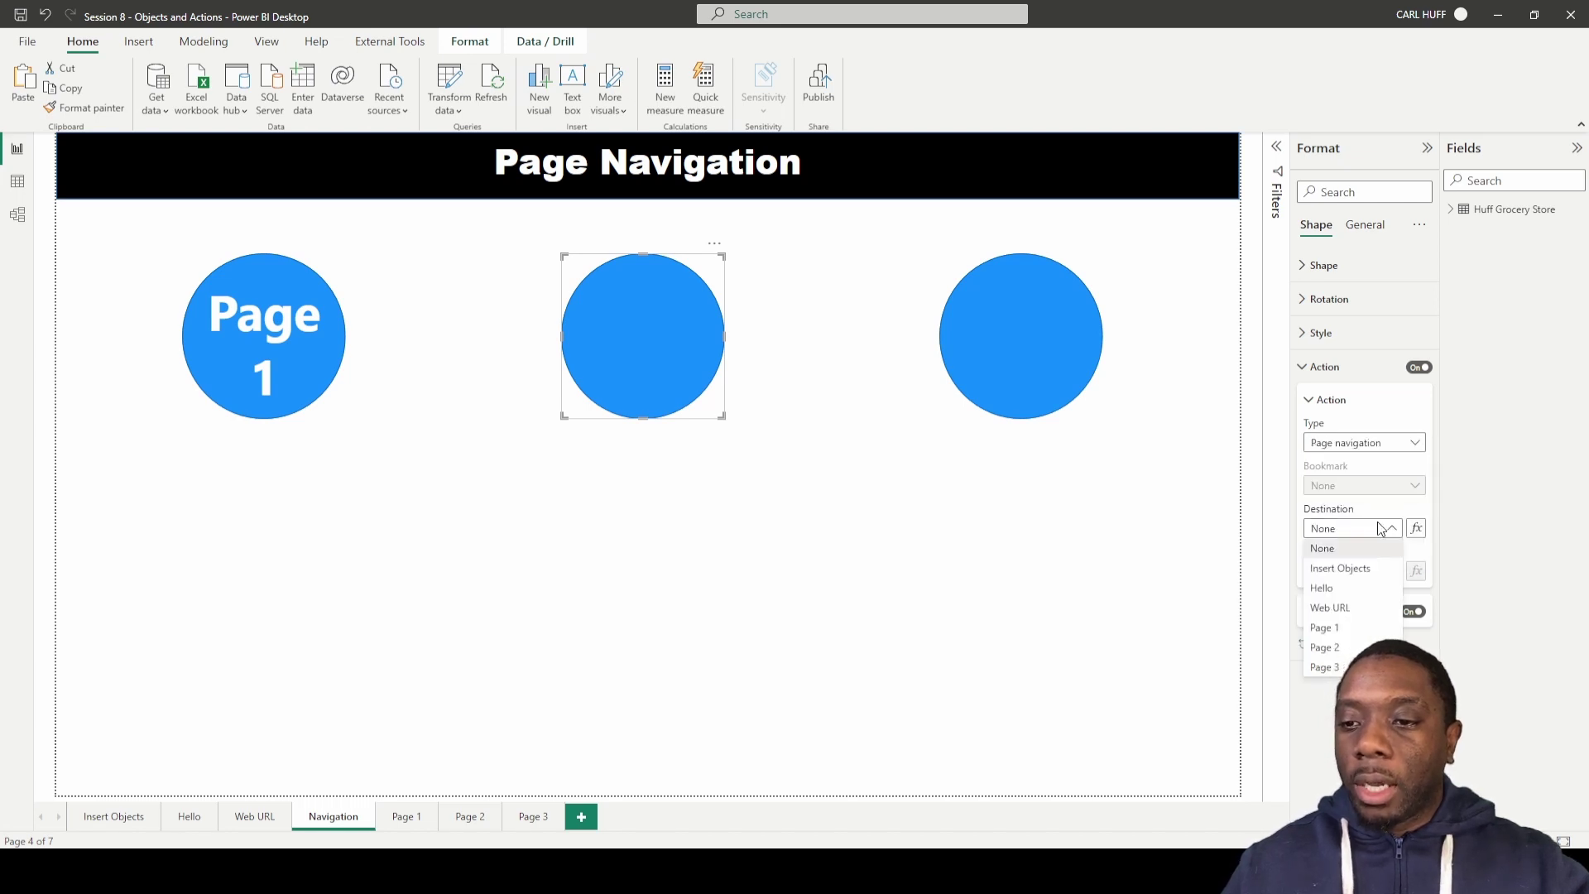
{"action": "left_click", "coordinate": [1324, 647]}
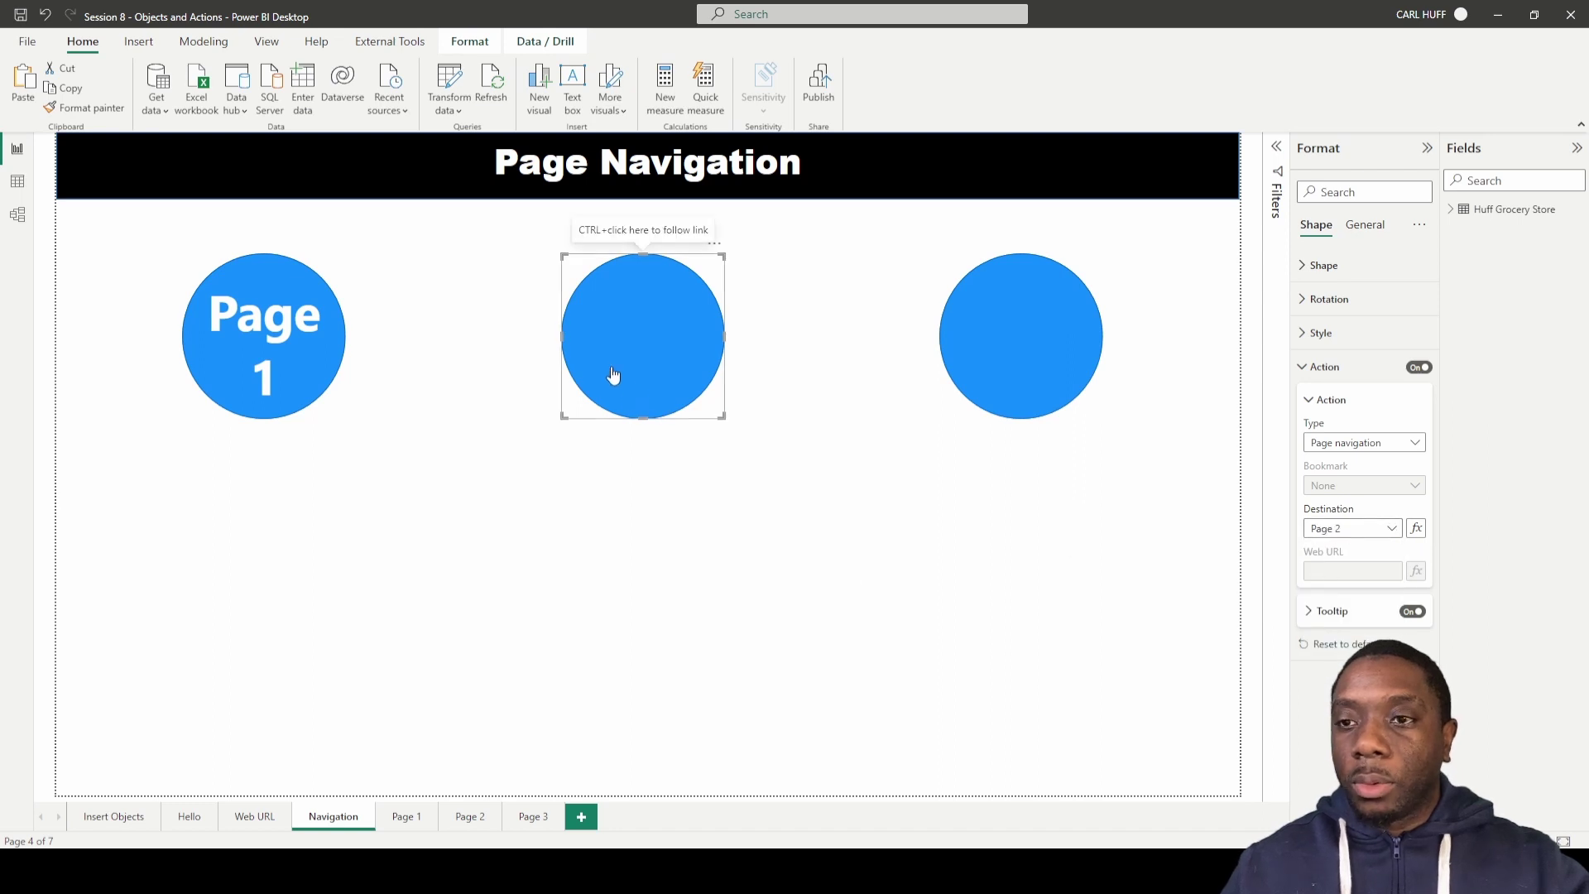
{"action": "left_click", "coordinate": [1305, 370]}
- Turn on the middle circle's text as a bold 'Page 2' label at font size 30
{"action": "left_click", "coordinate": [1305, 332]}
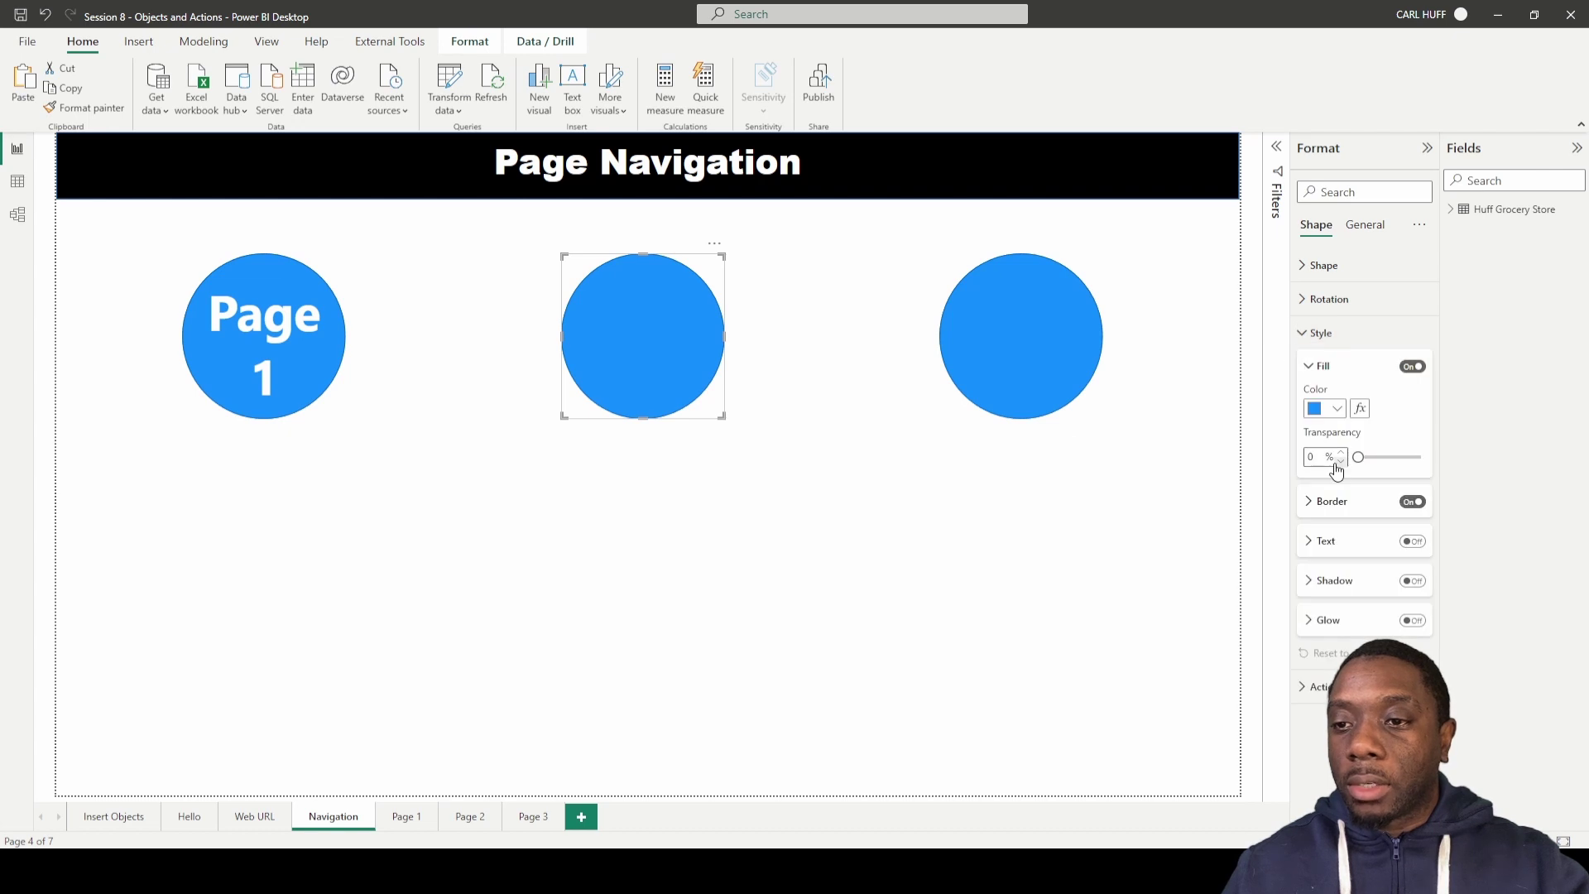
{"action": "left_click", "coordinate": [1413, 541]}
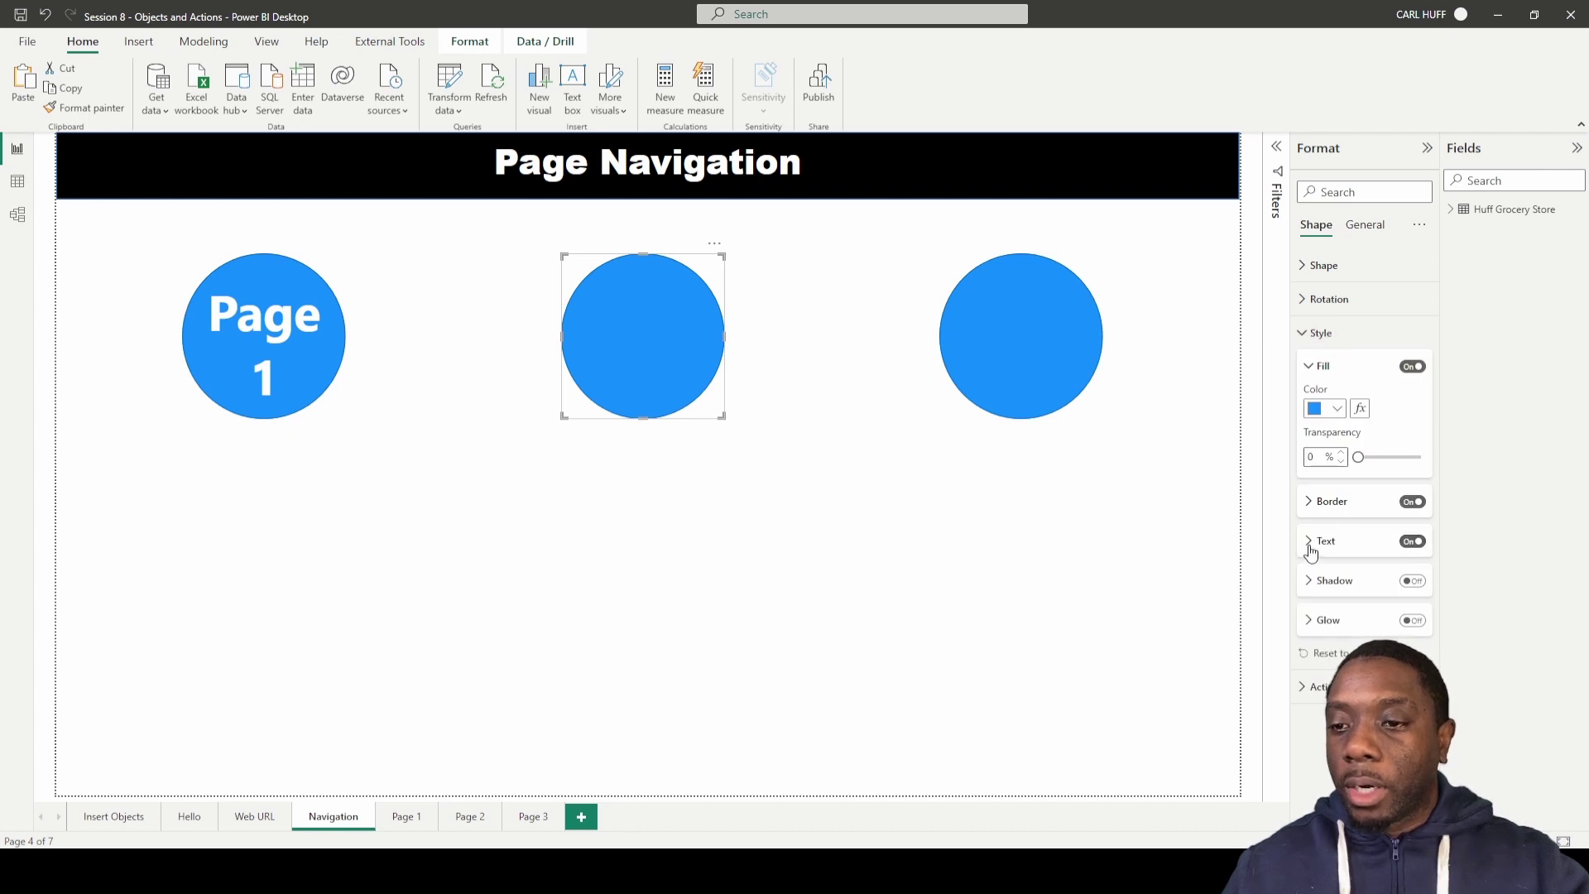
{"action": "left_click", "coordinate": [1317, 547]}
{"action": "left_click", "coordinate": [1386, 583]}
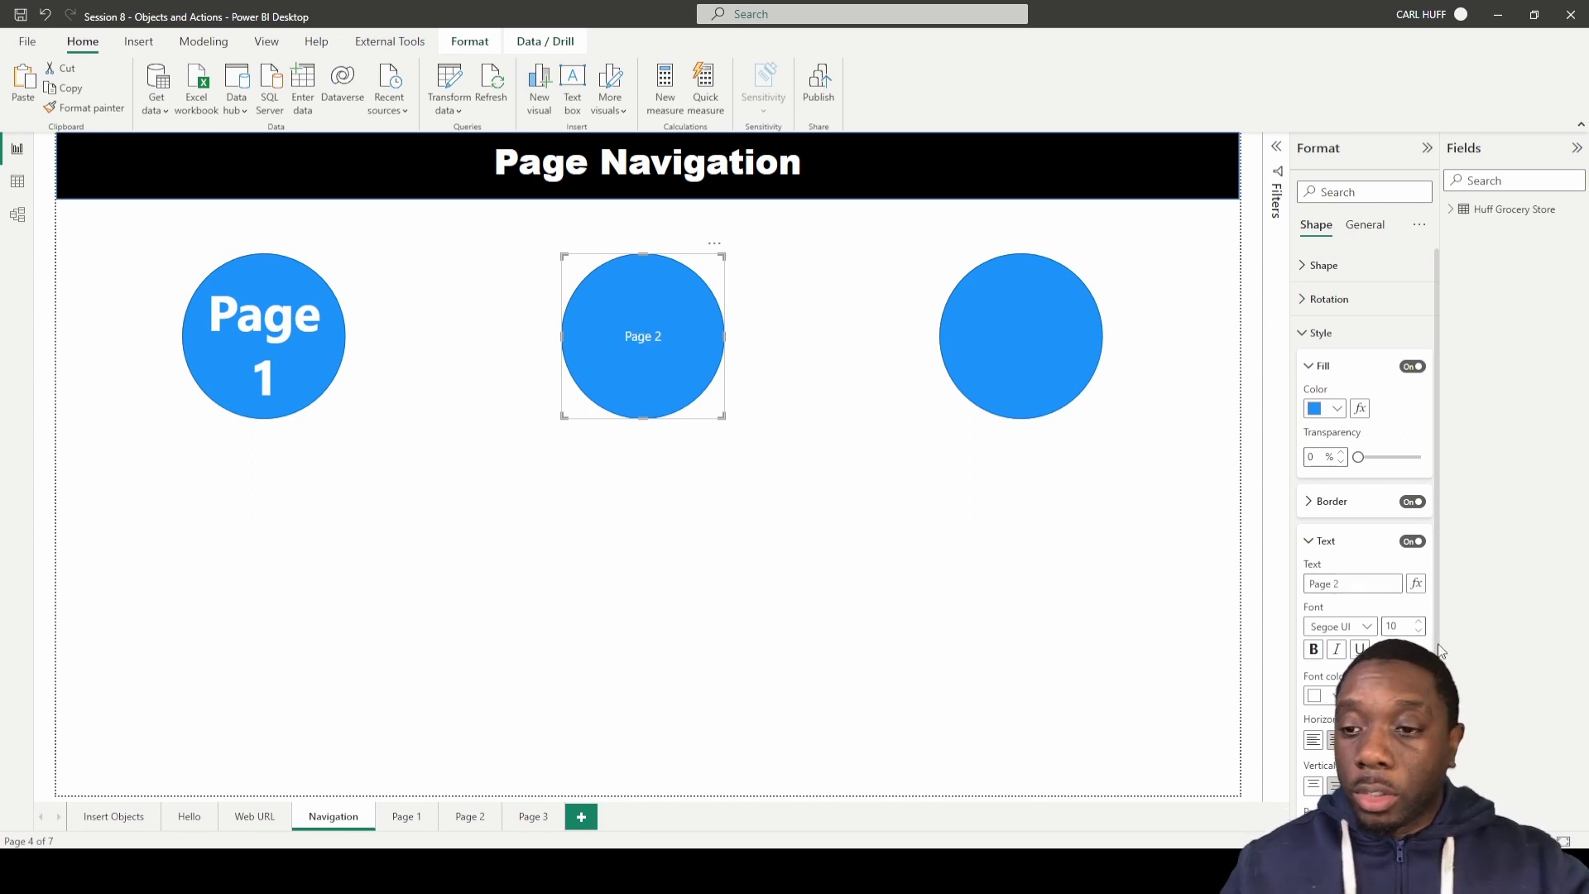
{"action": "type", "text": "30"}
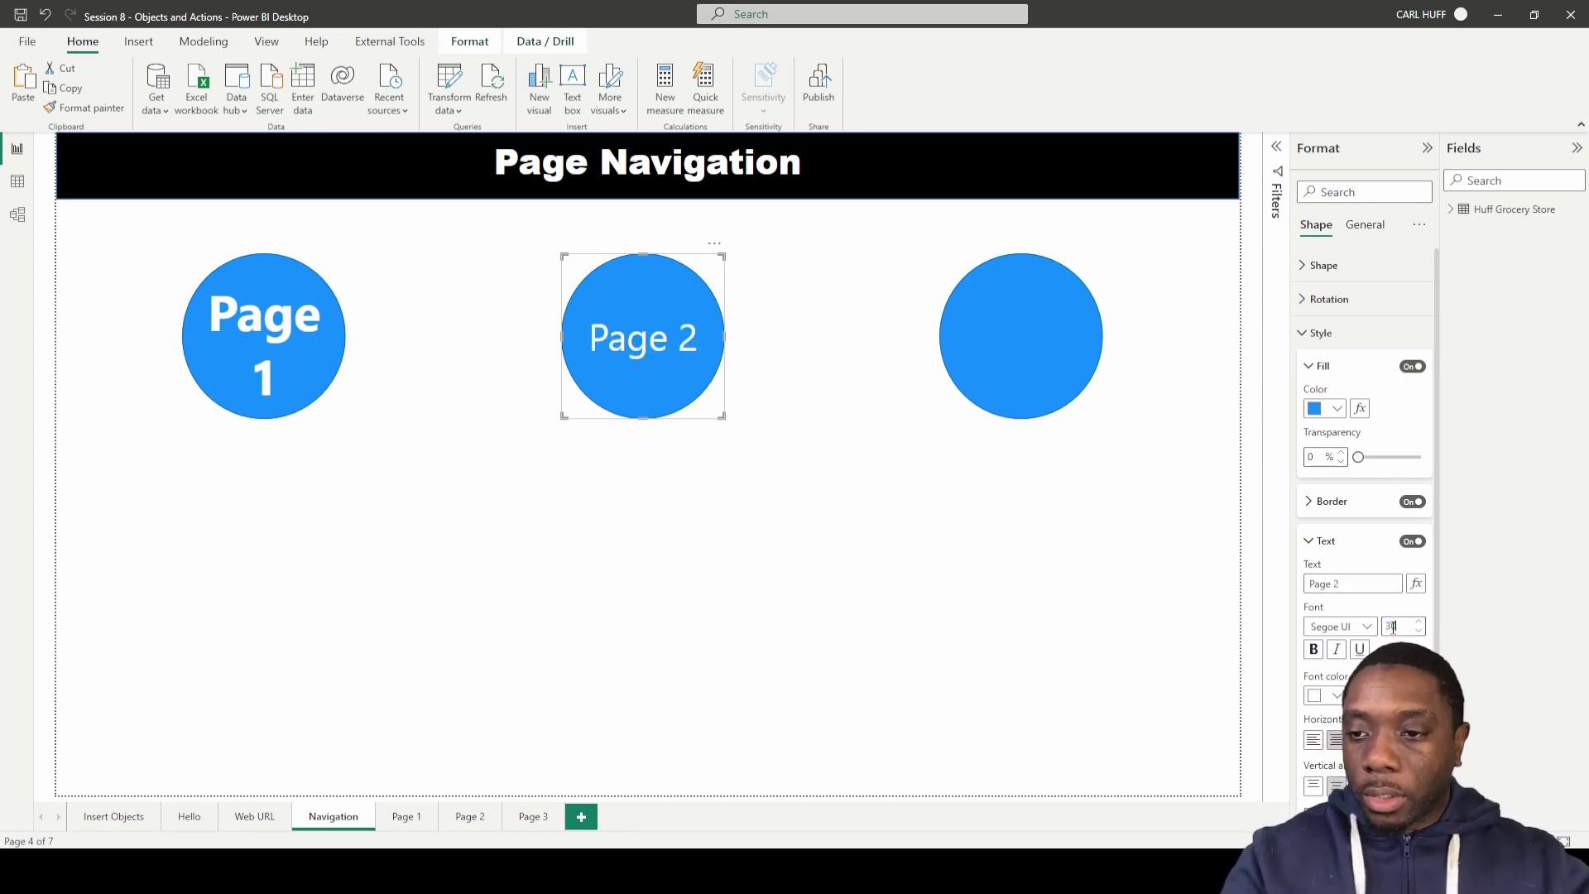
{"action": "left_click", "coordinate": [1314, 649]}
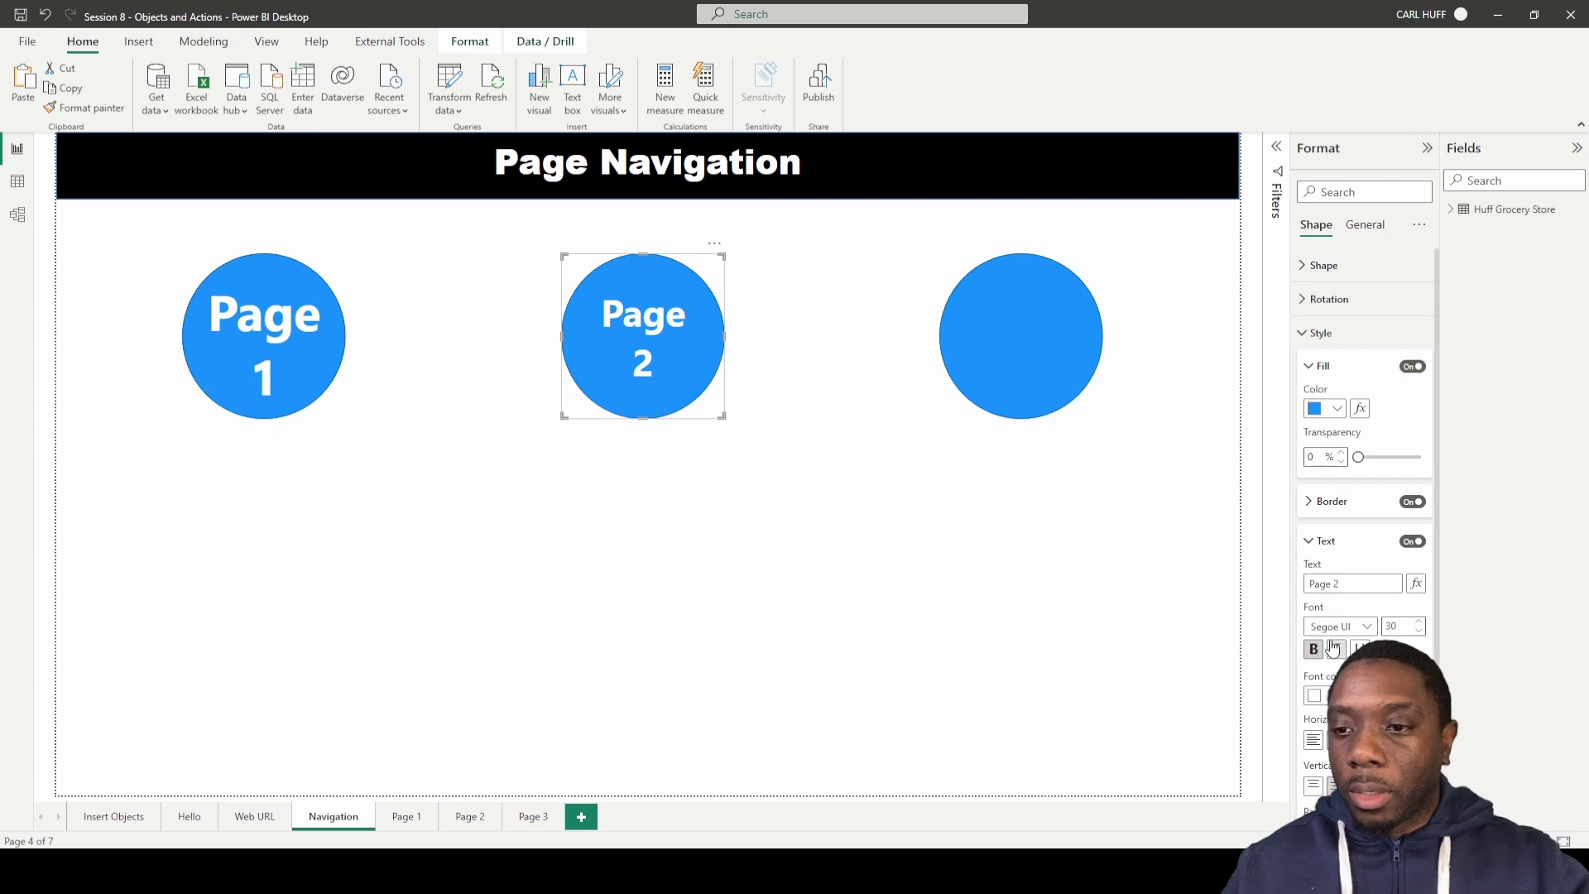
{"action": "left_click", "coordinate": [1007, 341]}
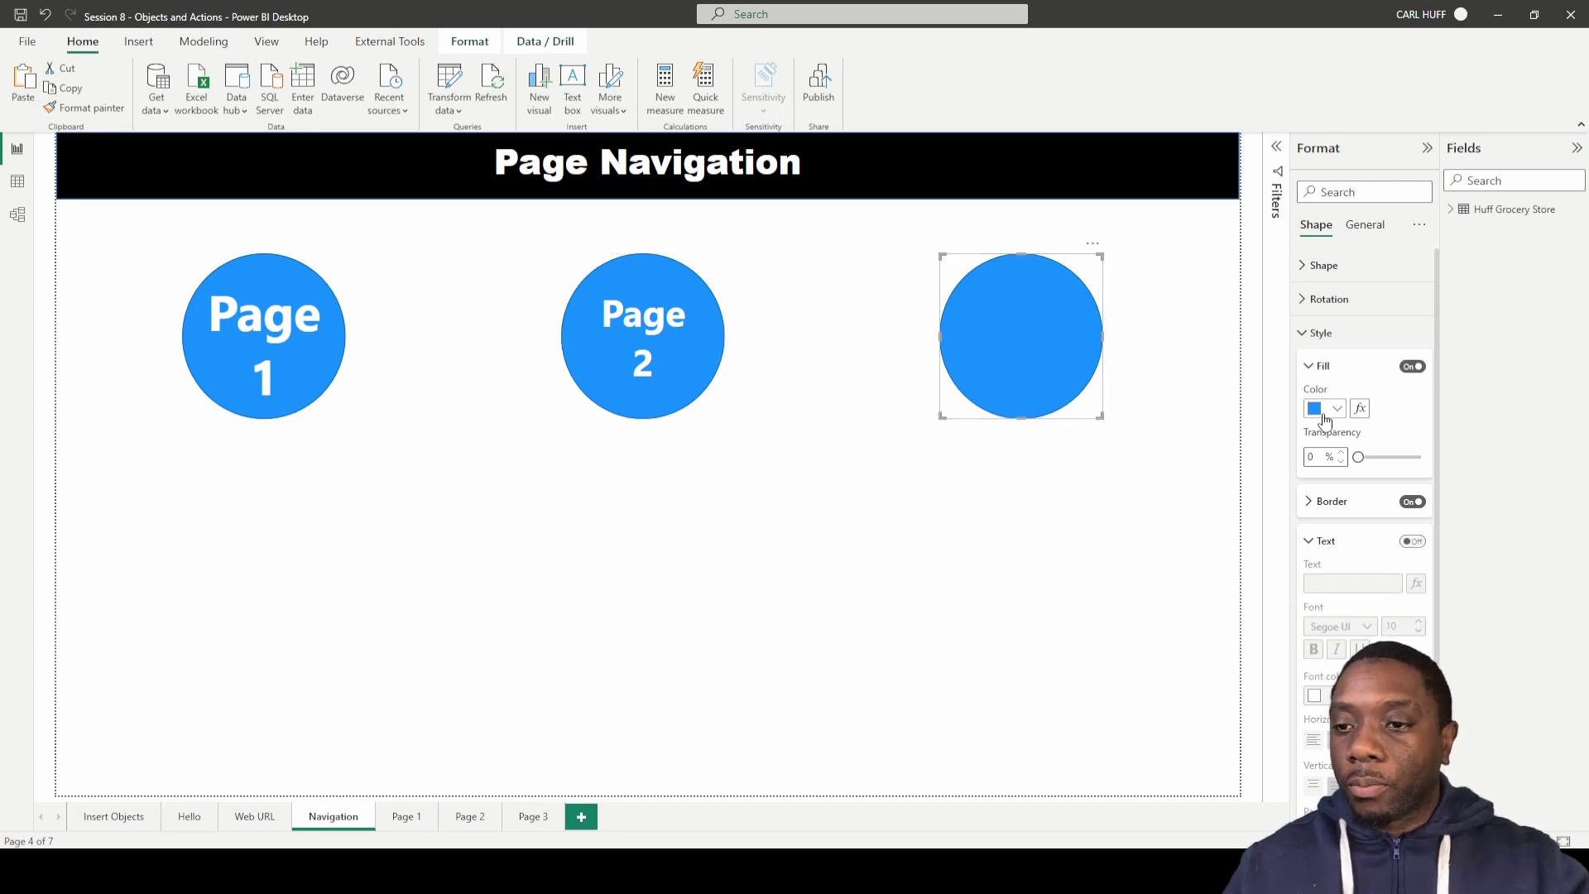
- Set the right-hand circle's Action to Page navigation with Destination Page 3
{"action": "left_click", "coordinate": [1314, 333]}
{"action": "left_click", "coordinate": [1415, 367]}
{"action": "left_click", "coordinate": [1305, 369]}
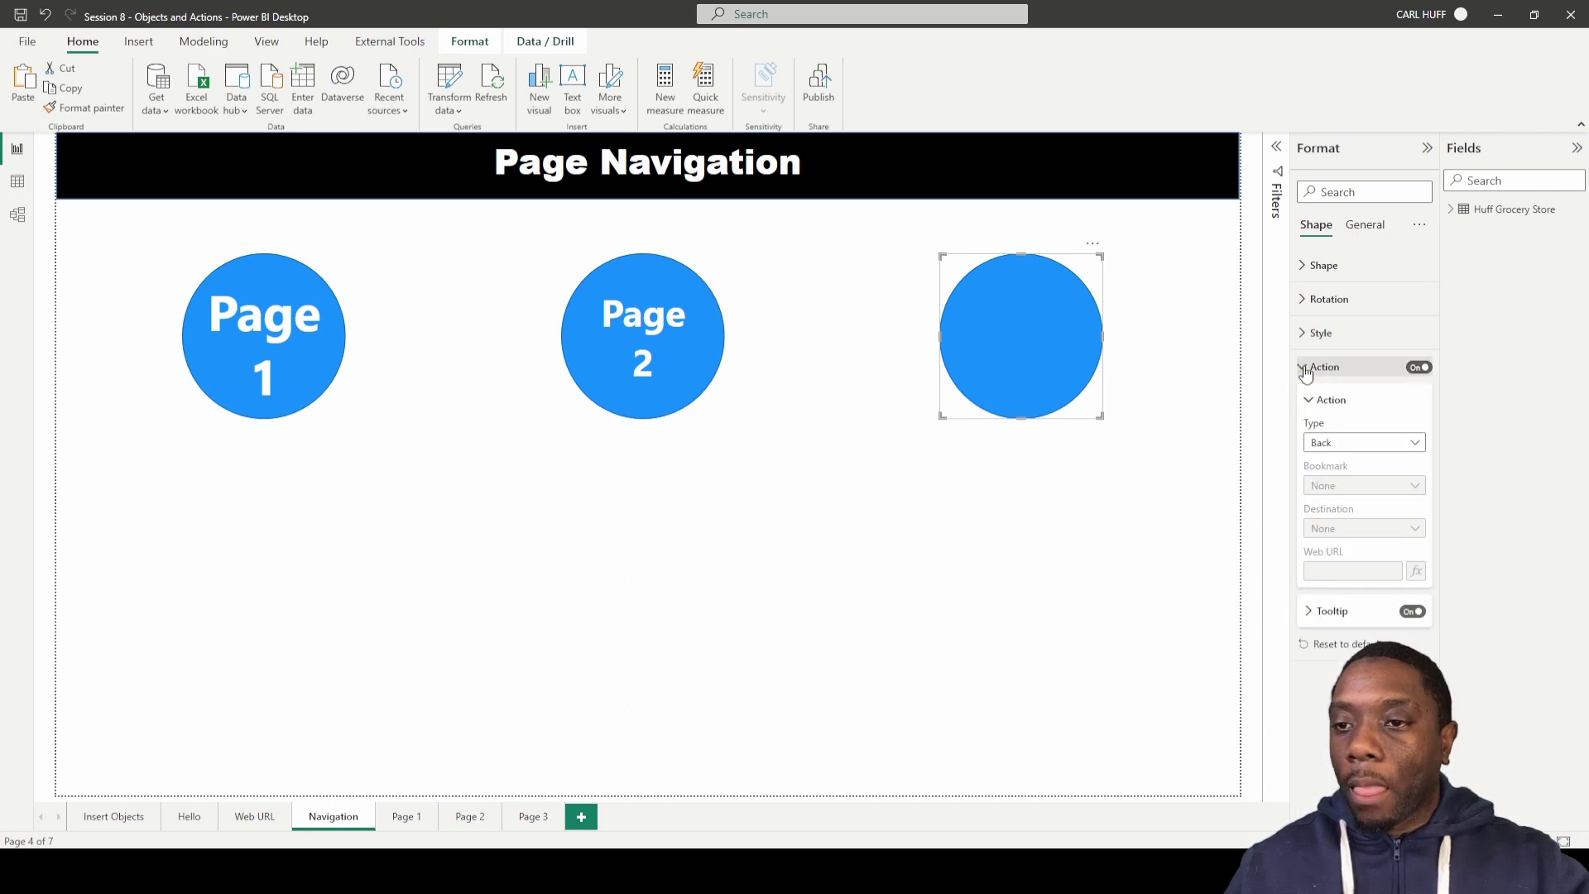
{"action": "left_click", "coordinate": [1359, 445]}
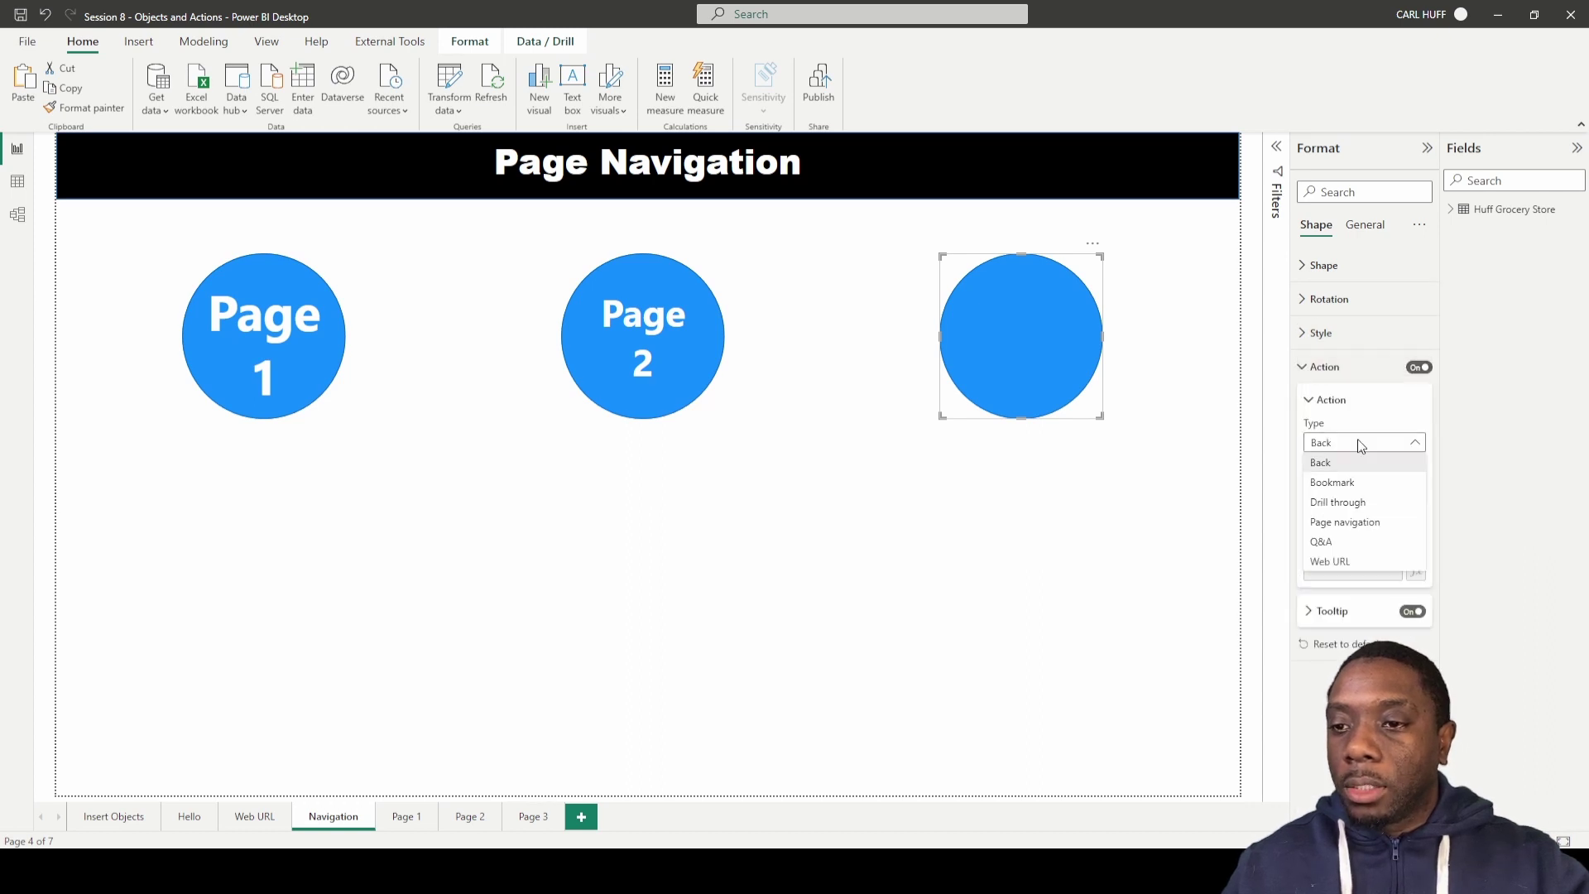
{"action": "left_click", "coordinate": [1341, 523]}
{"action": "left_click", "coordinate": [1351, 529]}
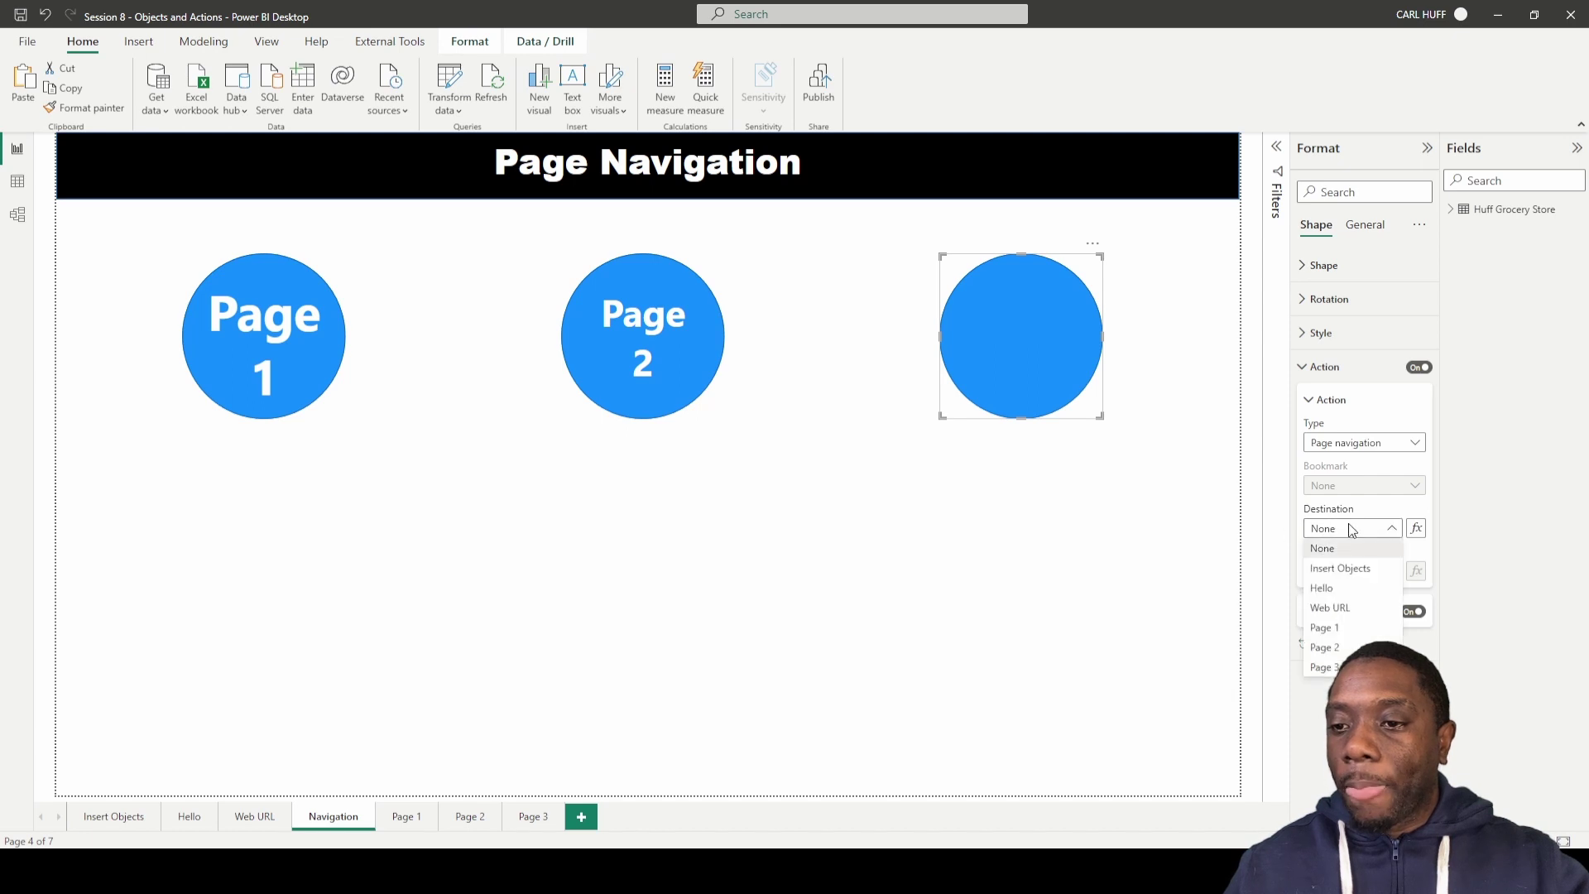
{"action": "left_click", "coordinate": [1326, 668]}
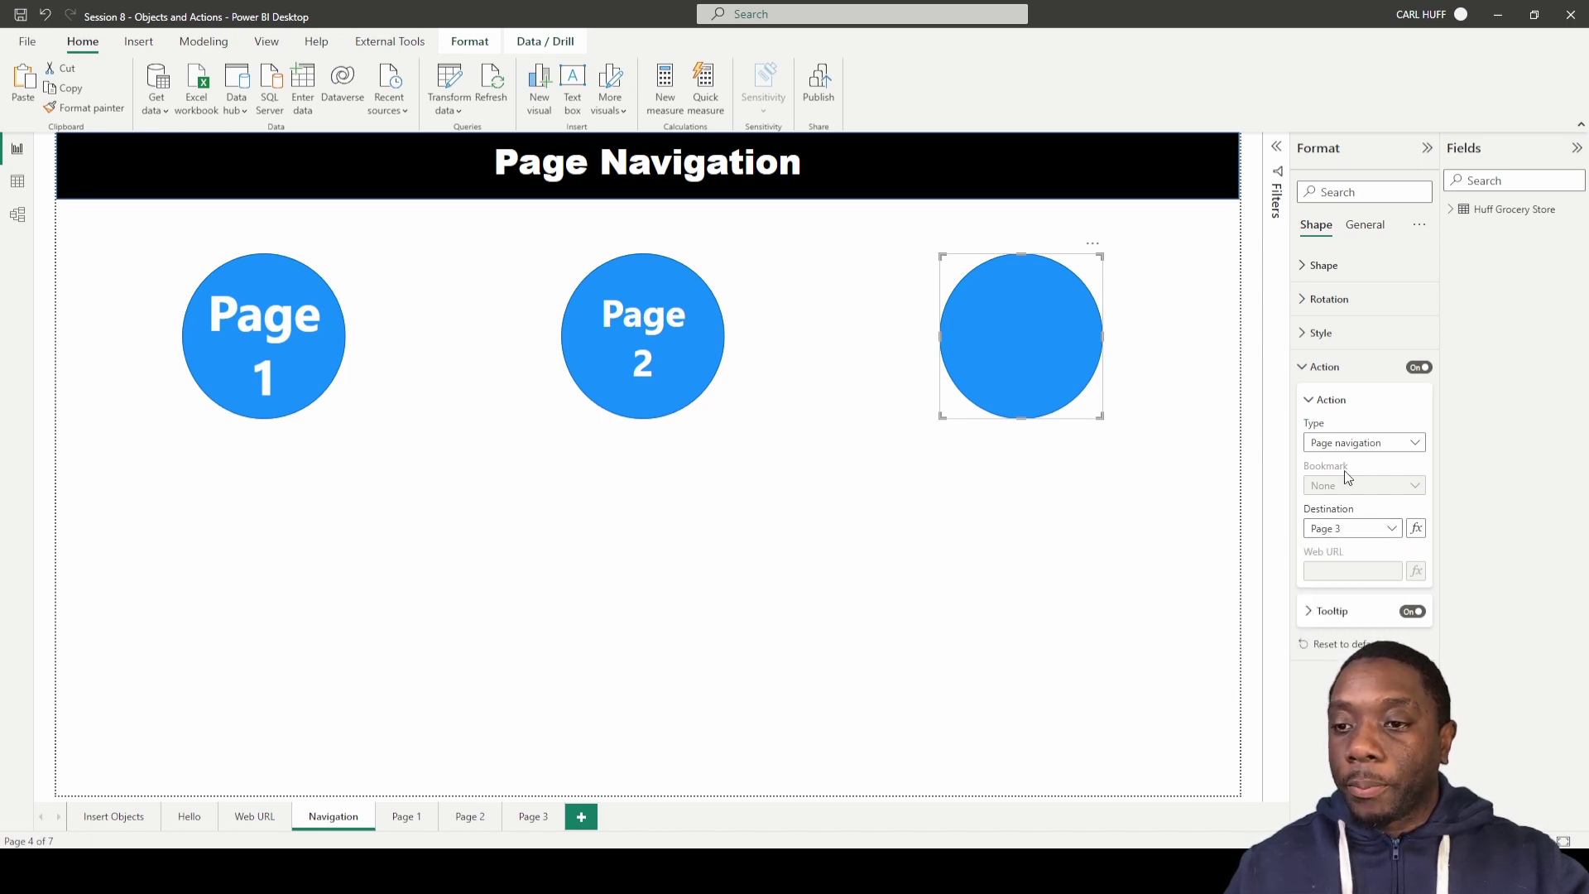
{"action": "left_click", "coordinate": [1305, 366]}
- Turn on the right-hand circle's text as a bold 'Page 3' label at size 30
{"action": "left_click", "coordinate": [1305, 332]}
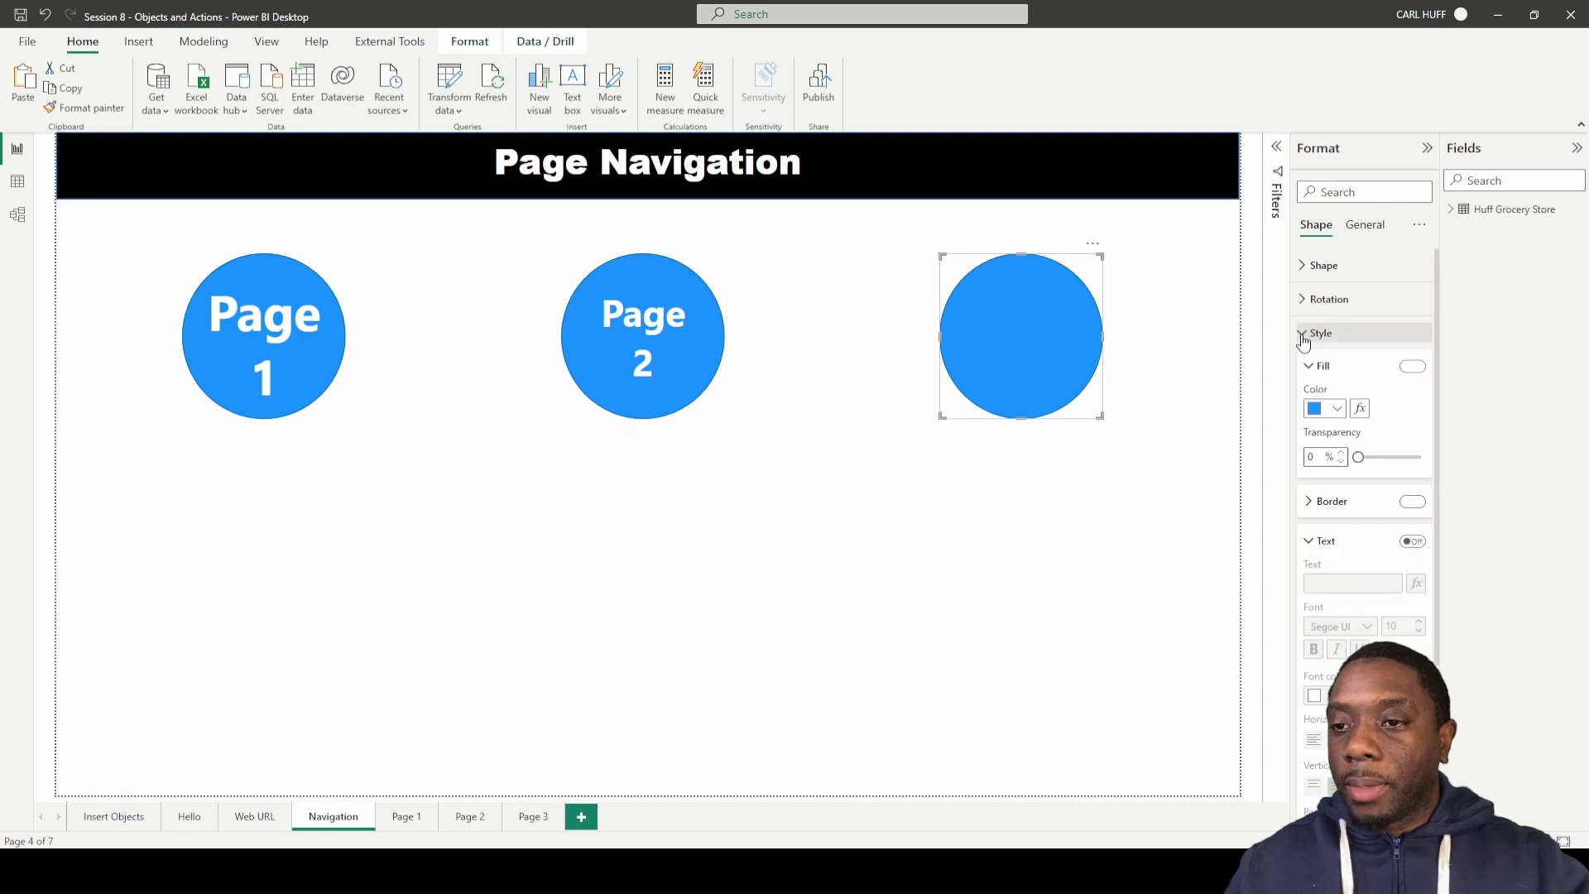
{"action": "left_click", "coordinate": [1411, 541]}
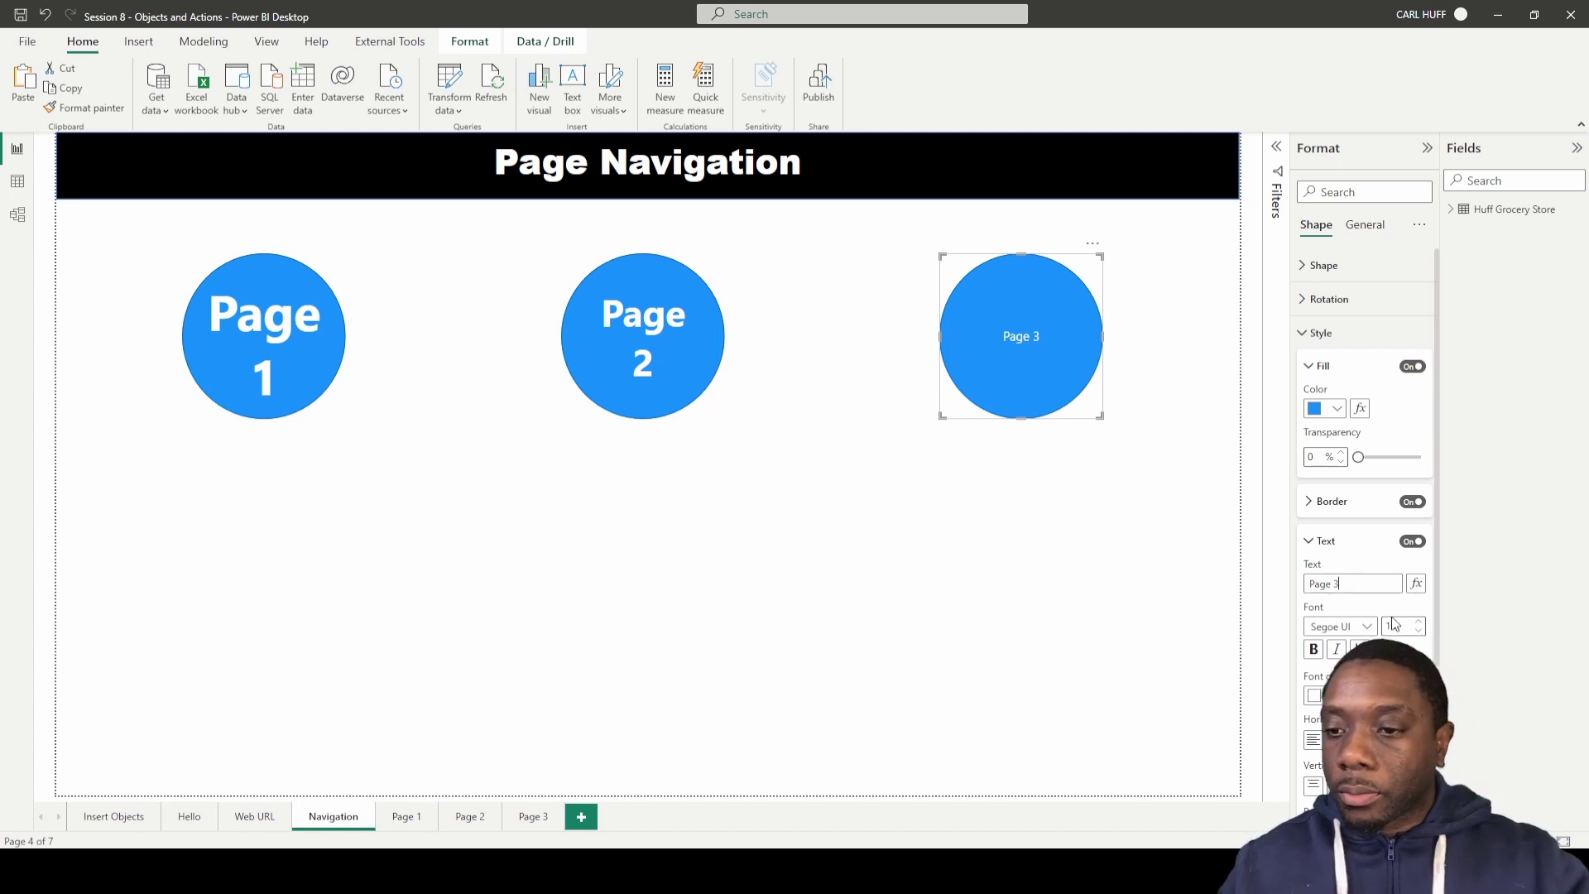
{"action": "type", "text": "30"}
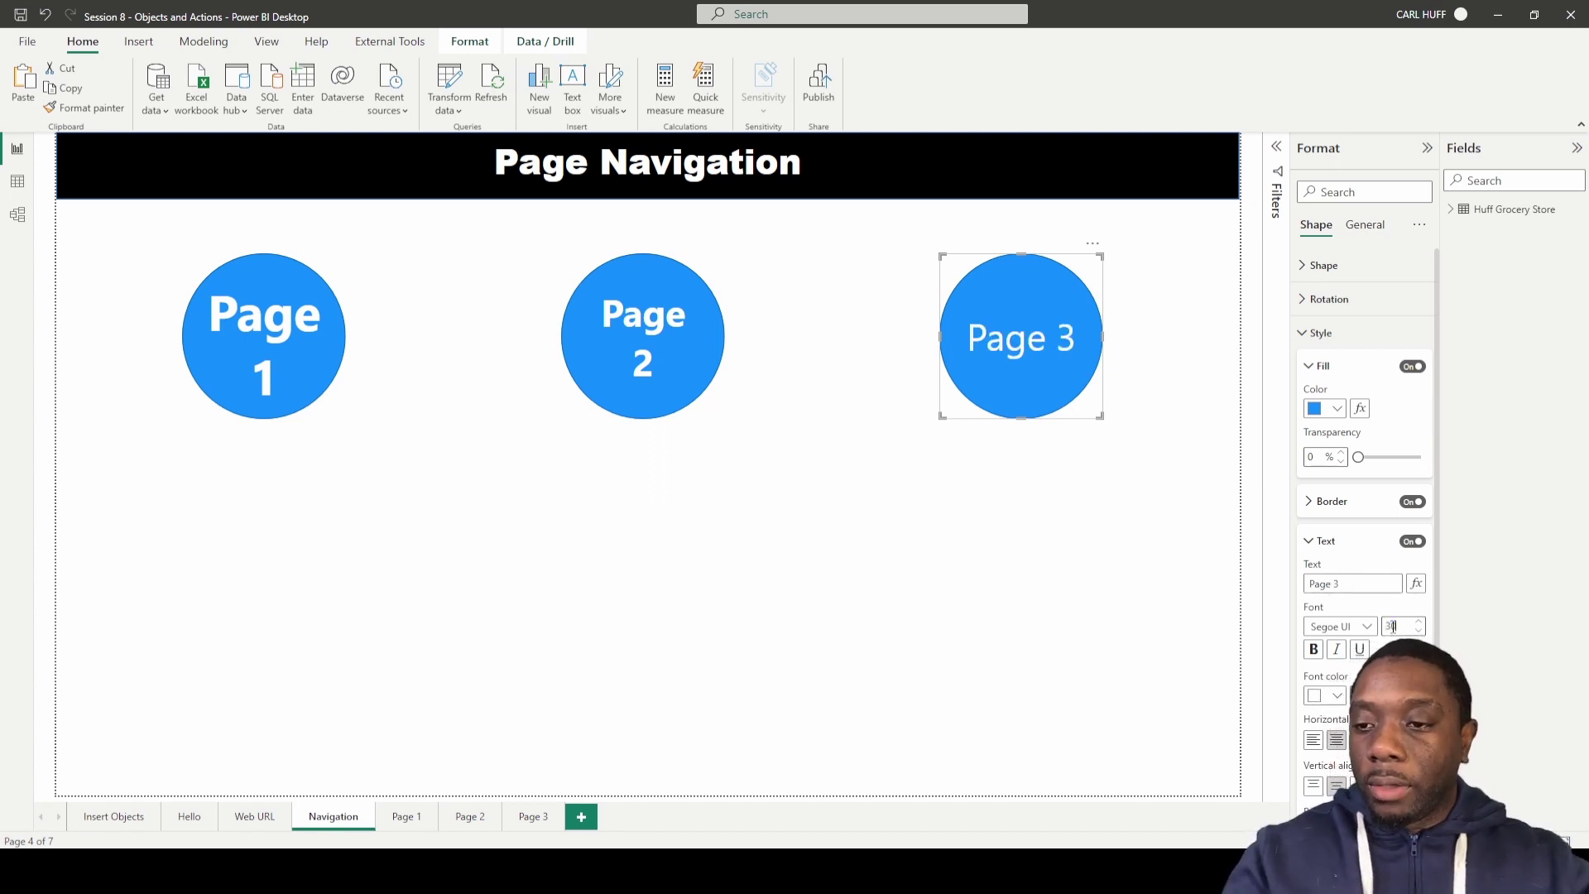
{"action": "left_click", "coordinate": [1313, 650]}
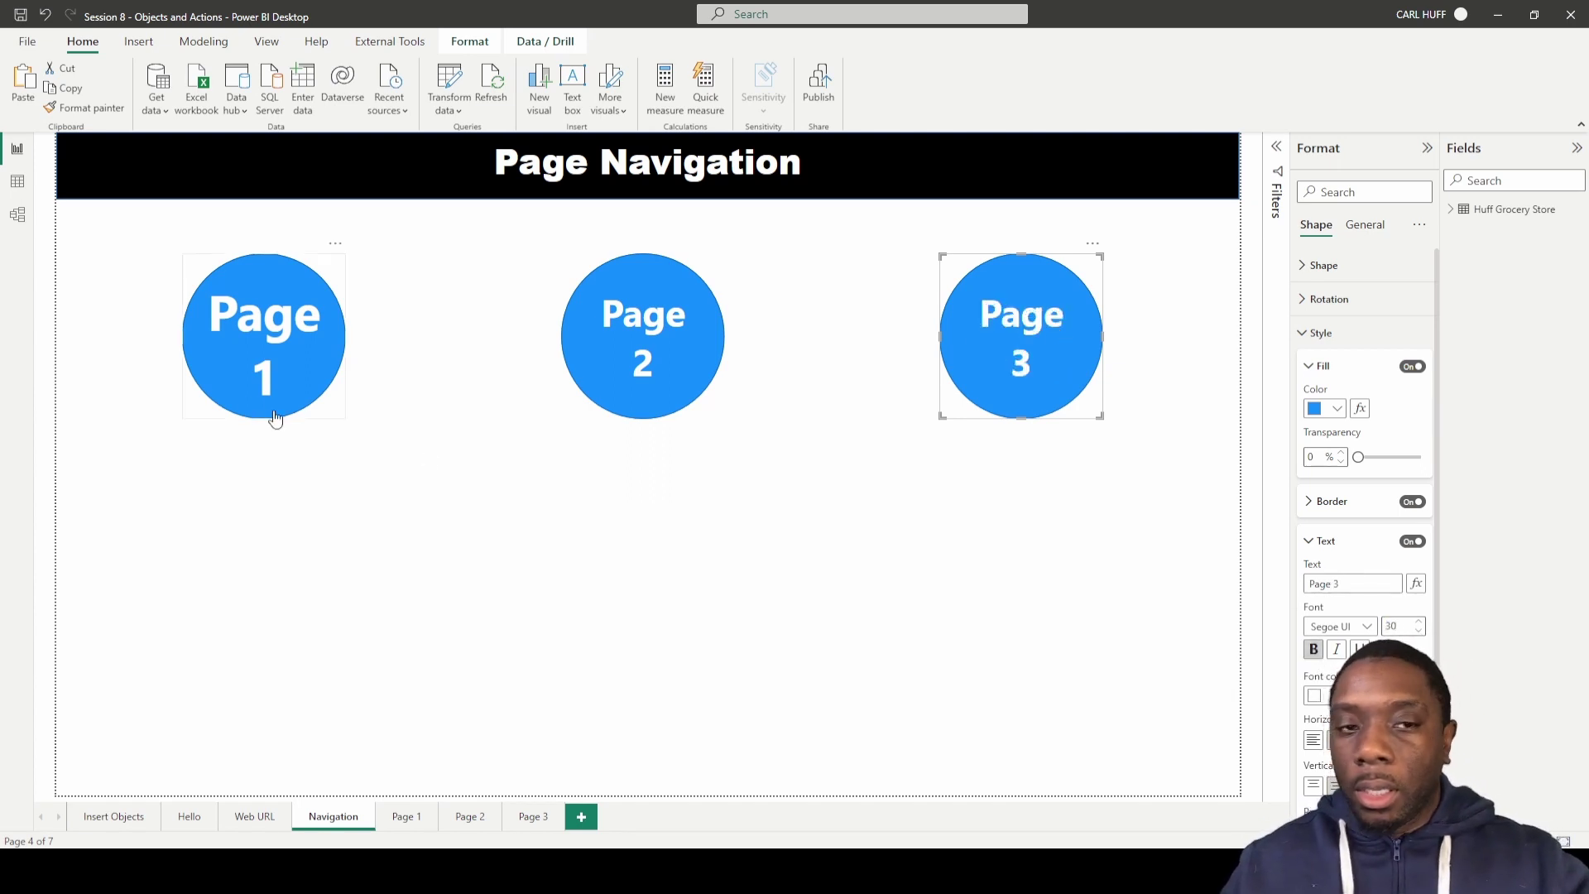
{"action": "left_click", "coordinate": [259, 371]}
- Change the Page 2 and Page 3 label font sizes to 40 to match Page 1
{"action": "left_click", "coordinate": [651, 344]}
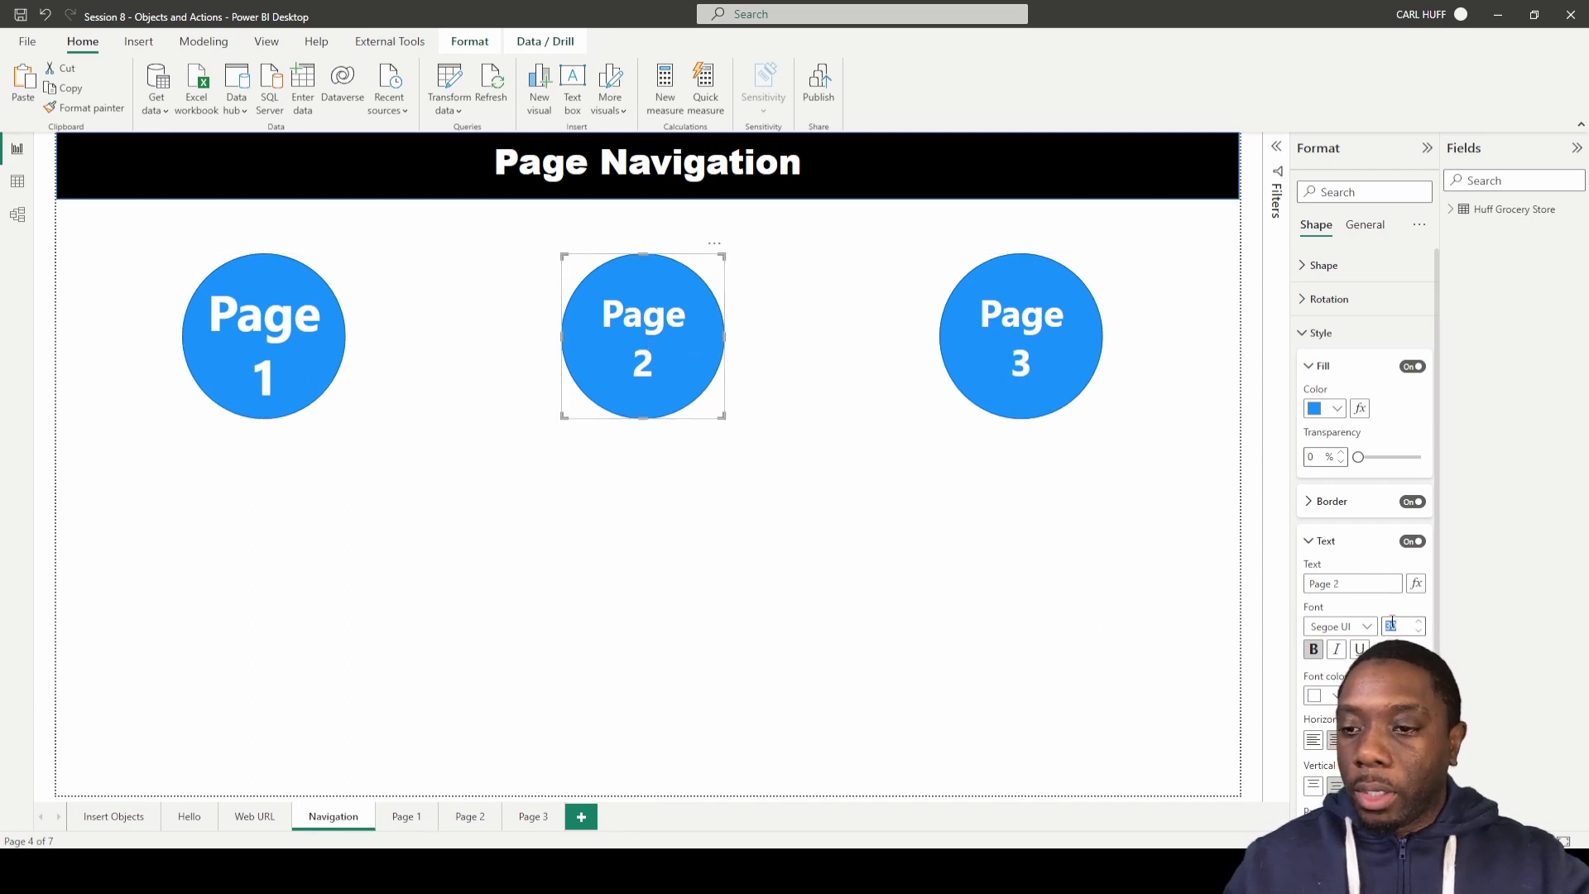
{"action": "type", "text": "40"}
{"action": "left_click", "coordinate": [1047, 356]}
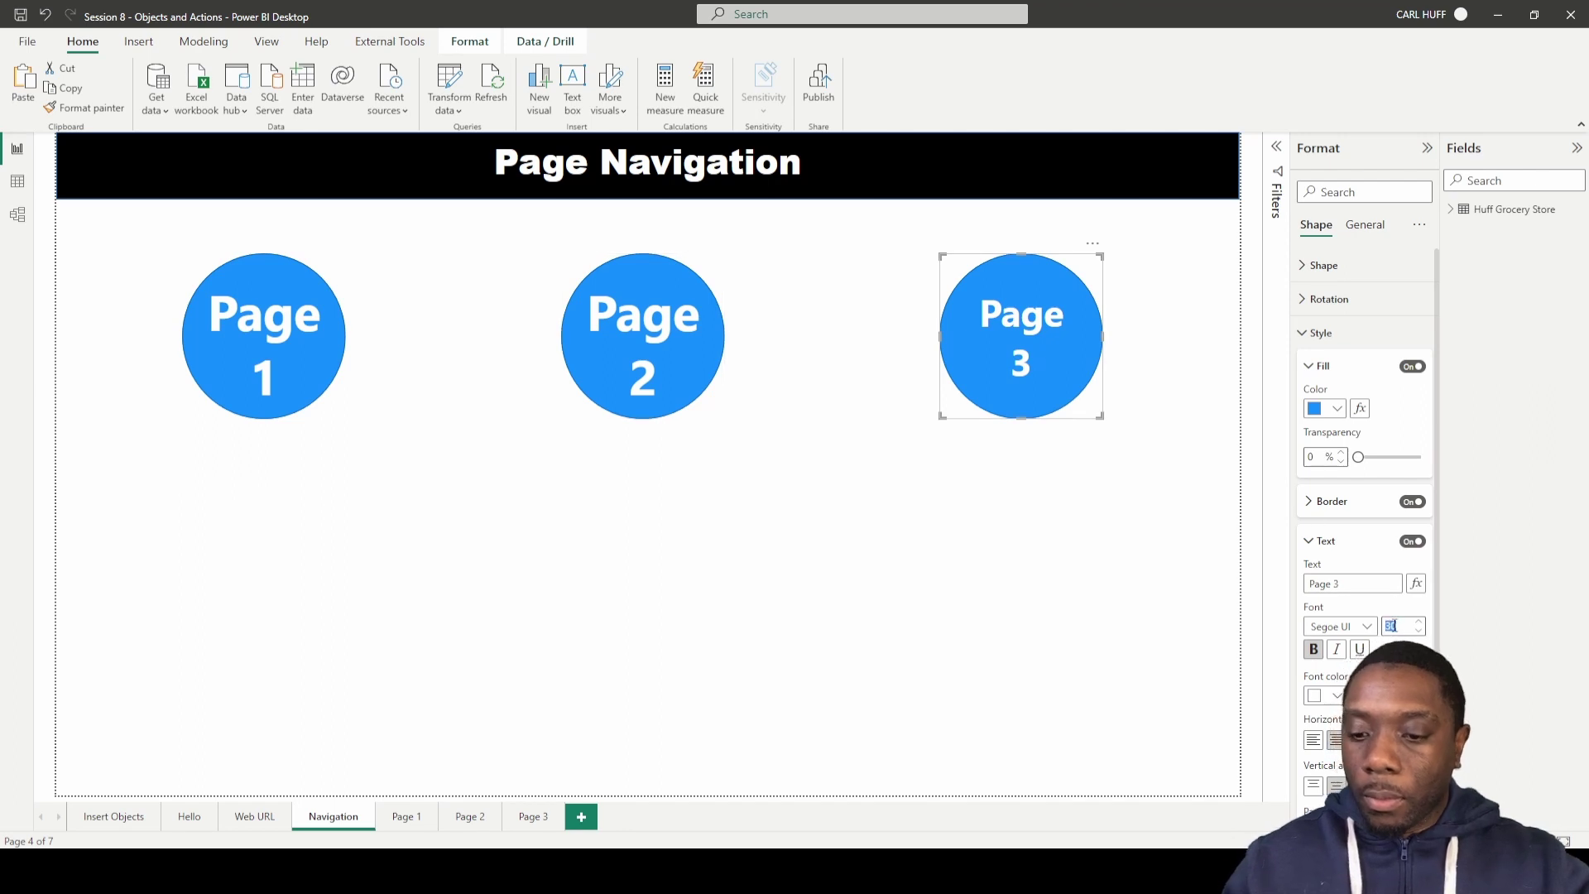
{"action": "type", "text": "40"}
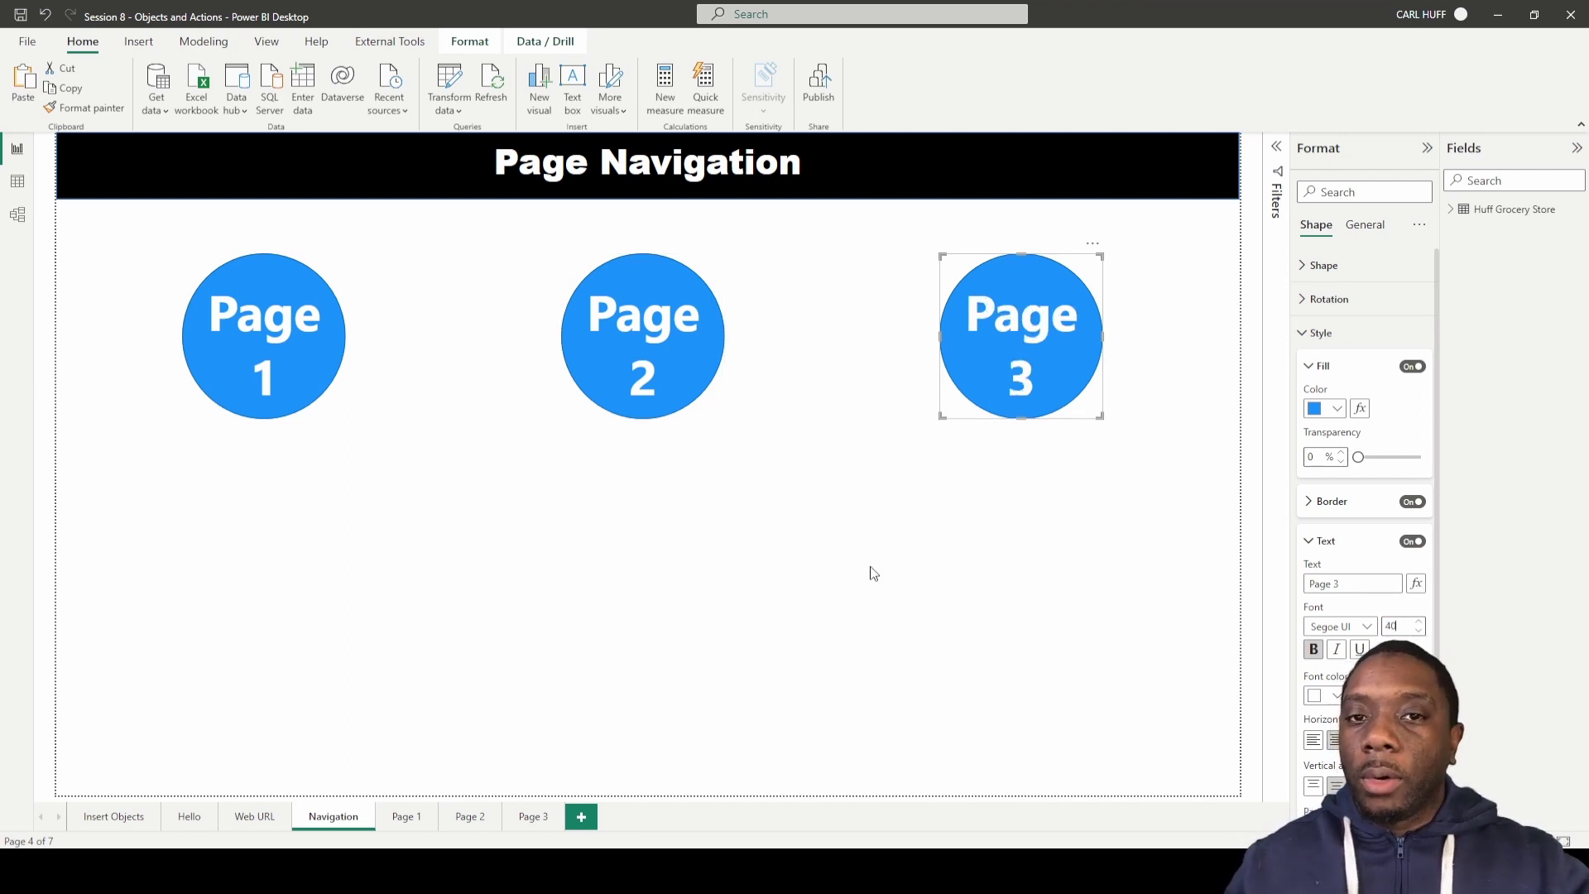
{"action": "left_click", "coordinate": [867, 575]}
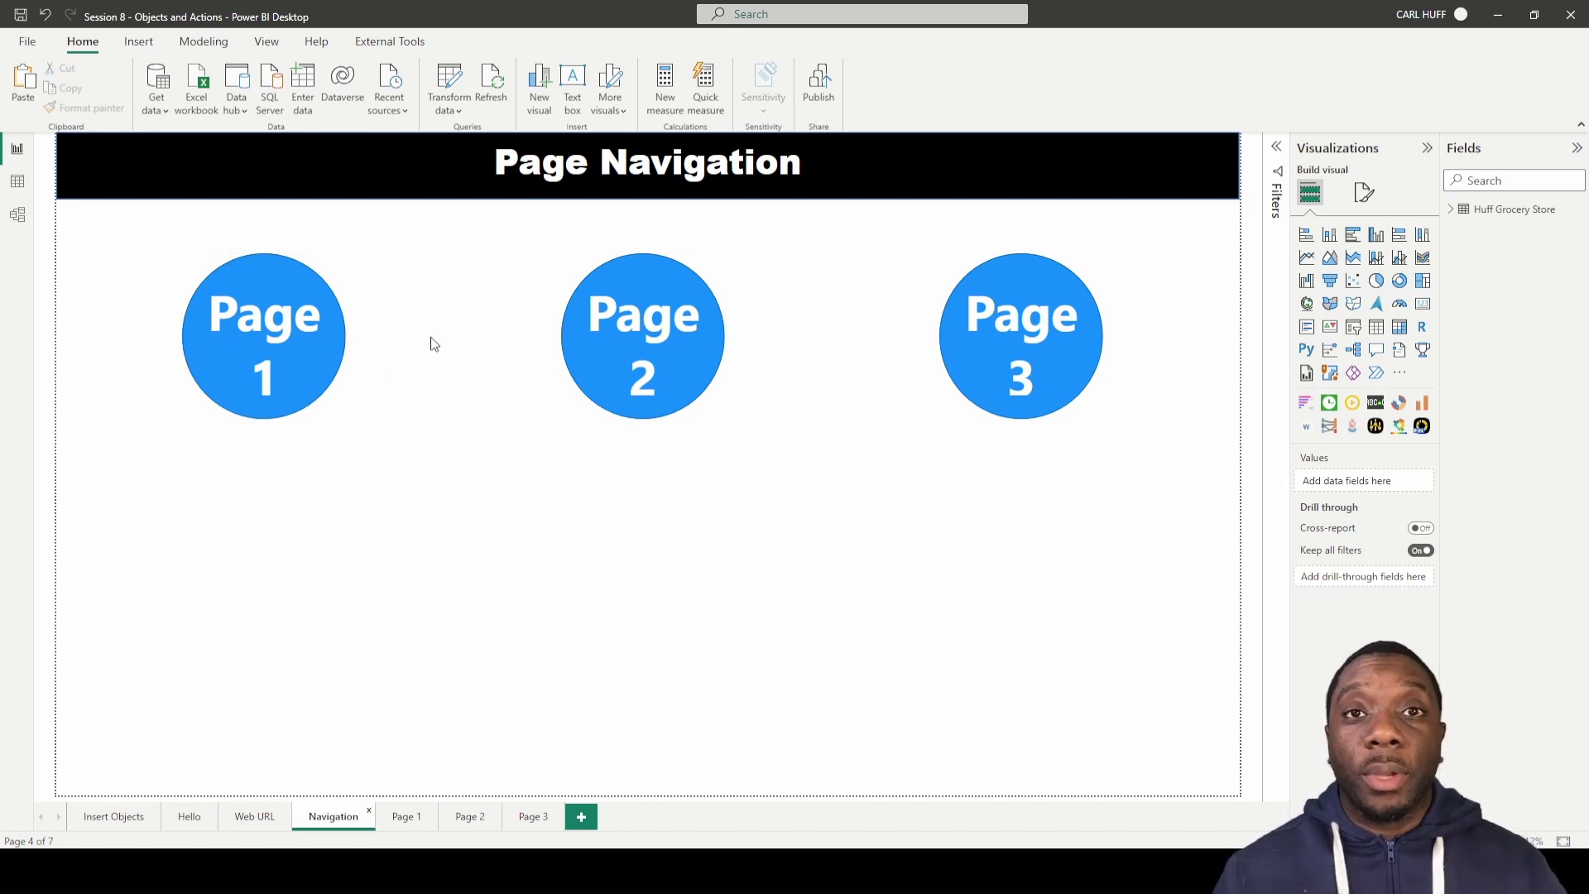
- Test the Page 1, Page 2 and Page 3 circle buttons from the Navigation page, ending on Page 3
{"action": "left_click", "coordinate": [254, 336], "text": "ctrl"}
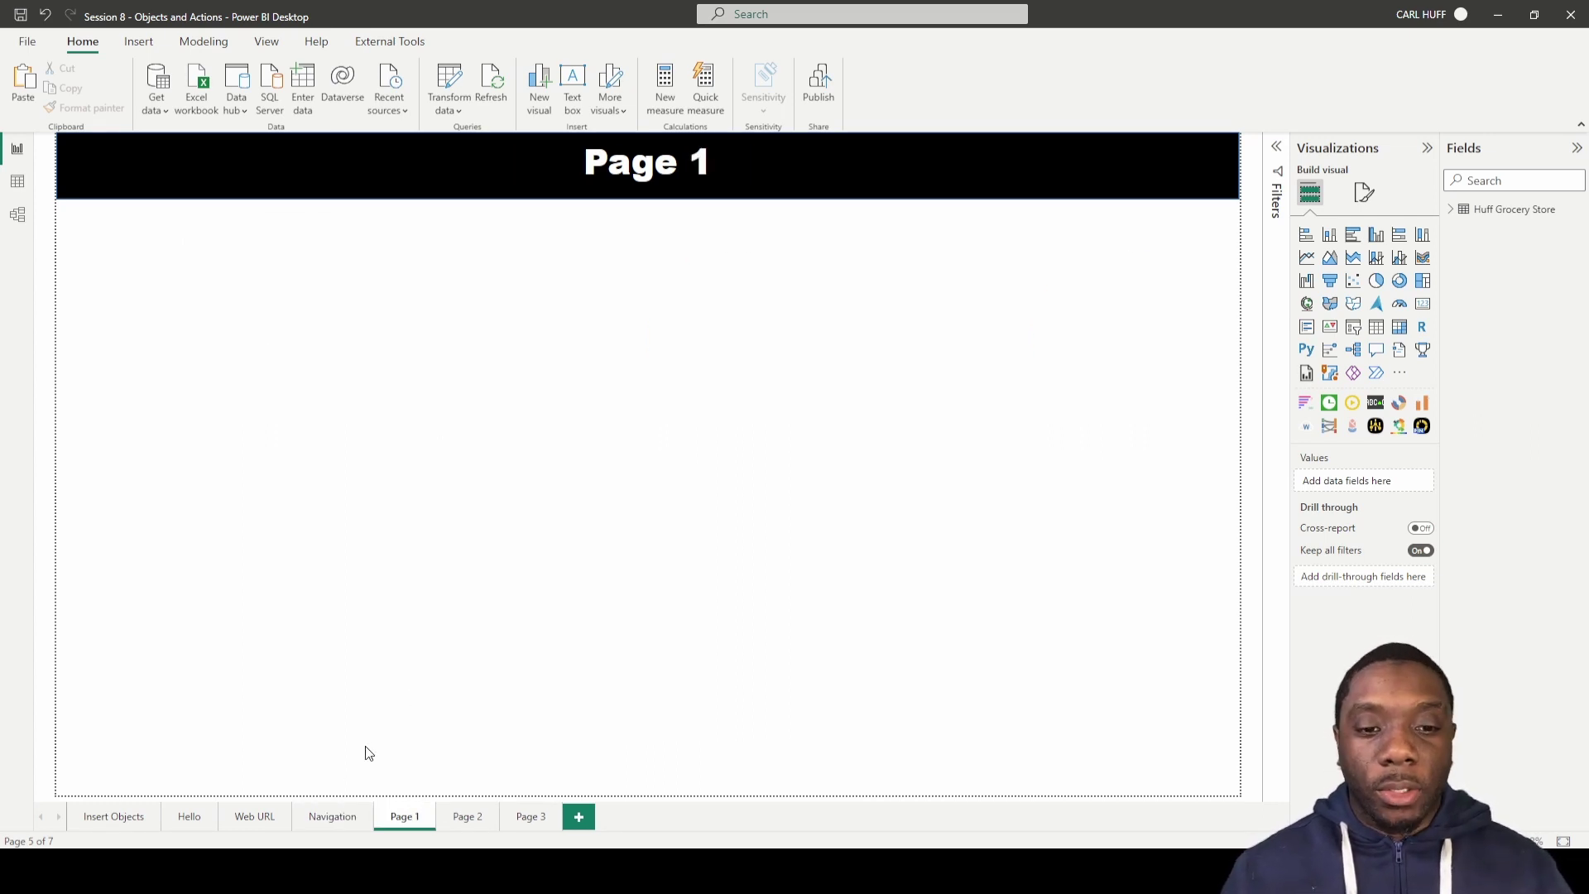
{"action": "left_click", "coordinate": [334, 817]}
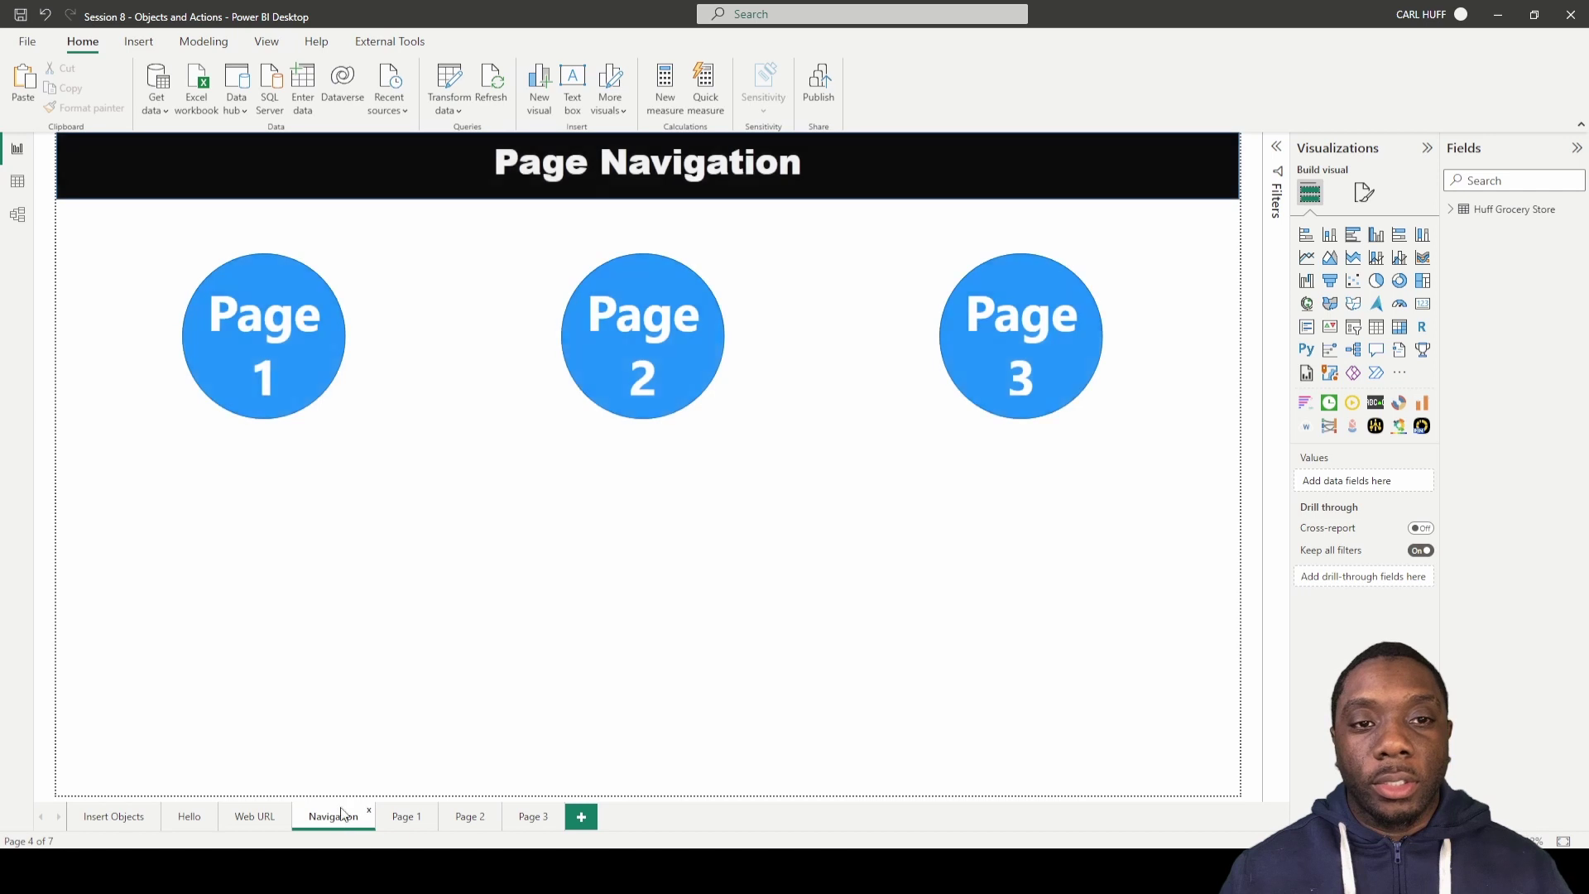
{"action": "left_click", "coordinate": [645, 320], "text": "ctrl"}
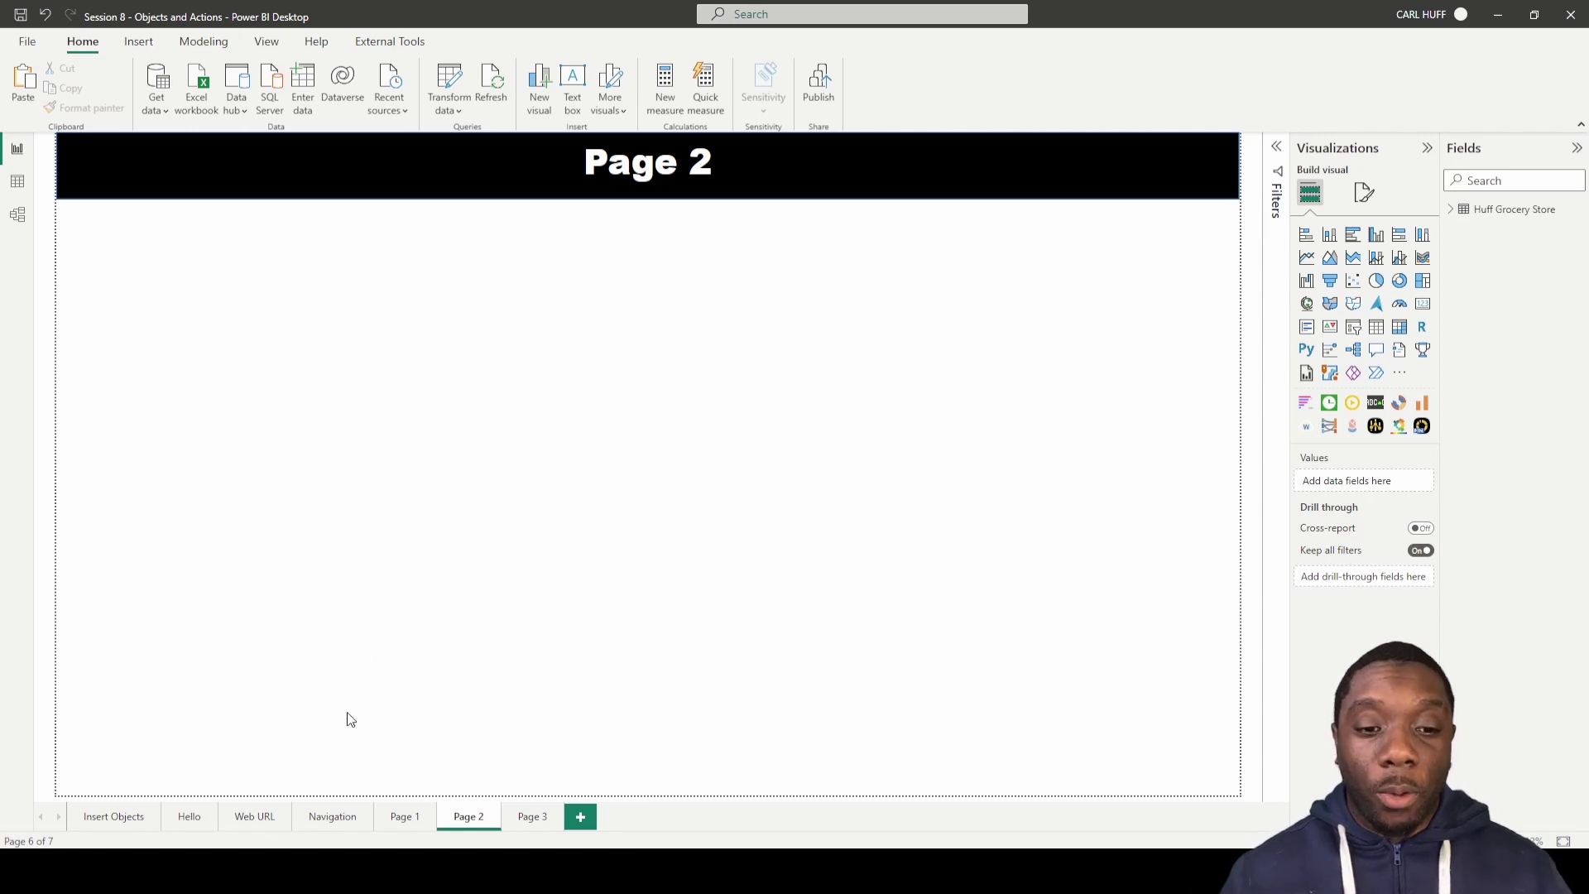
{"action": "left_click", "coordinate": [346, 817]}
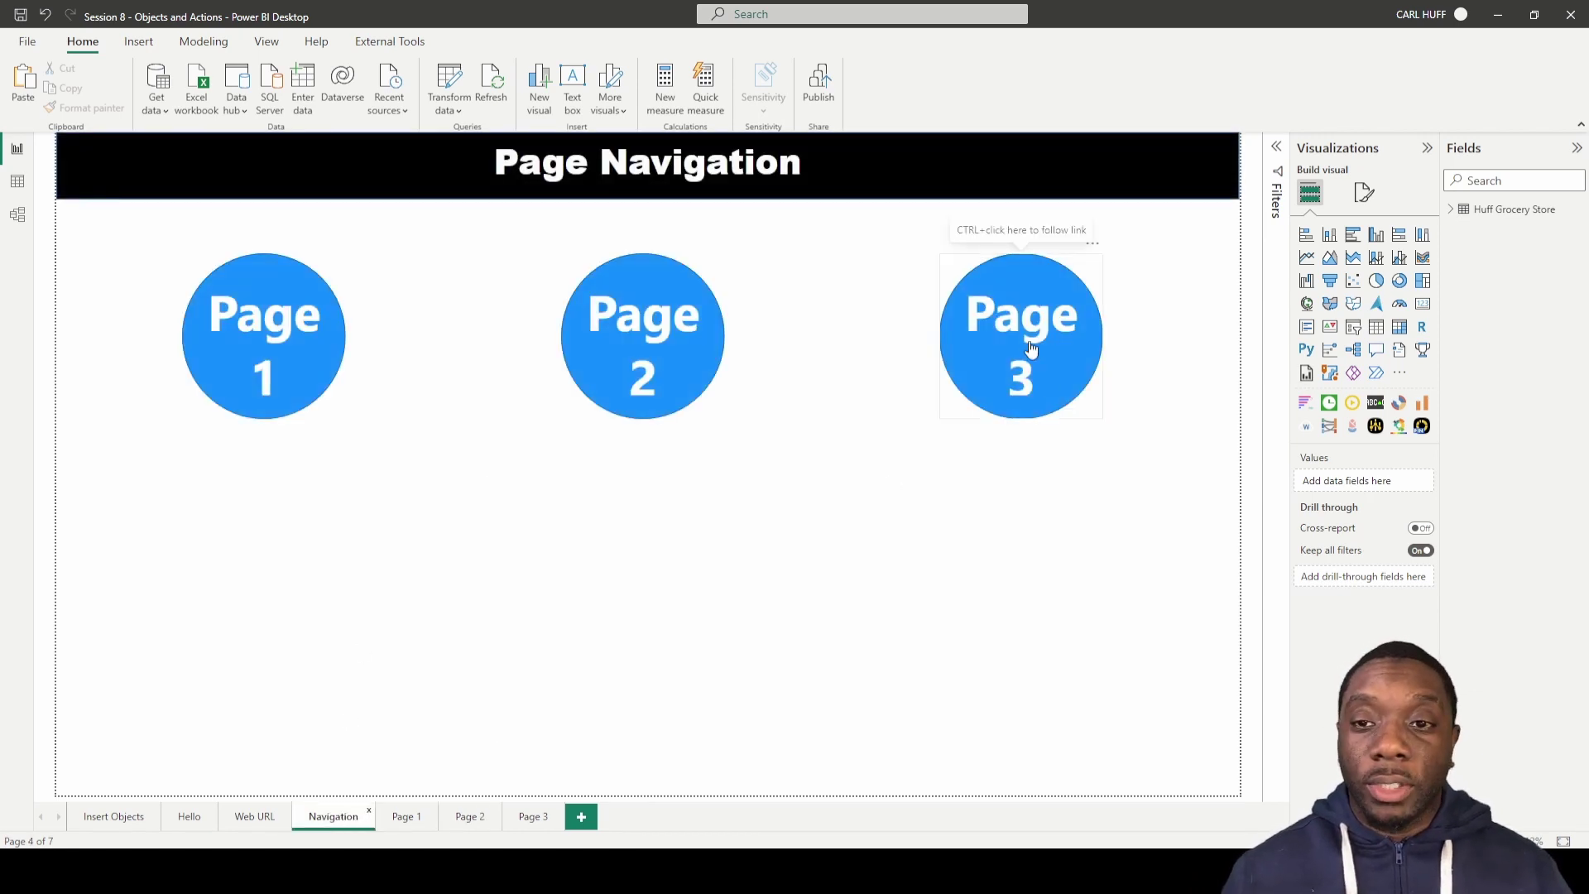
{"action": "left_click", "coordinate": [1027, 341], "text": "ctrl"}
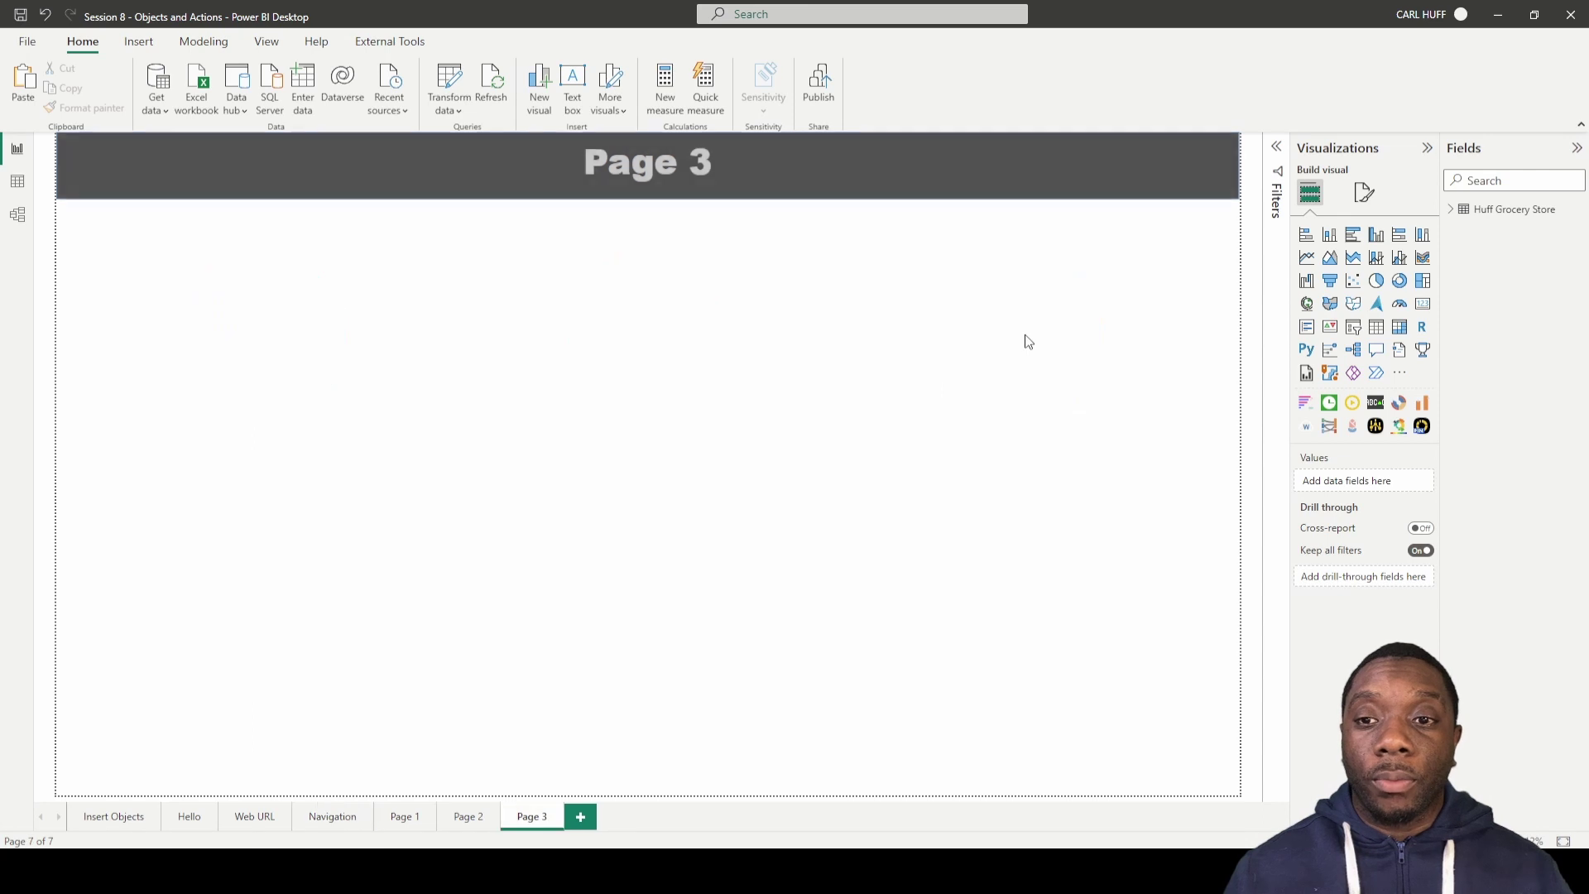